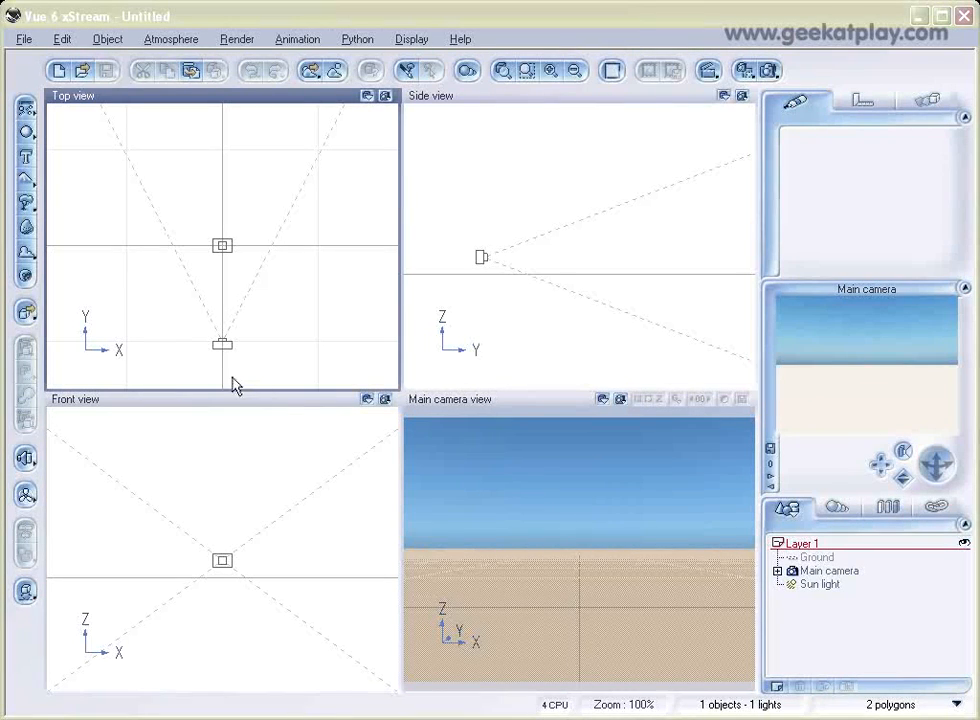
Step: Add a standard terrain to the scene and open it in the Terrain Editor
click(27, 183)
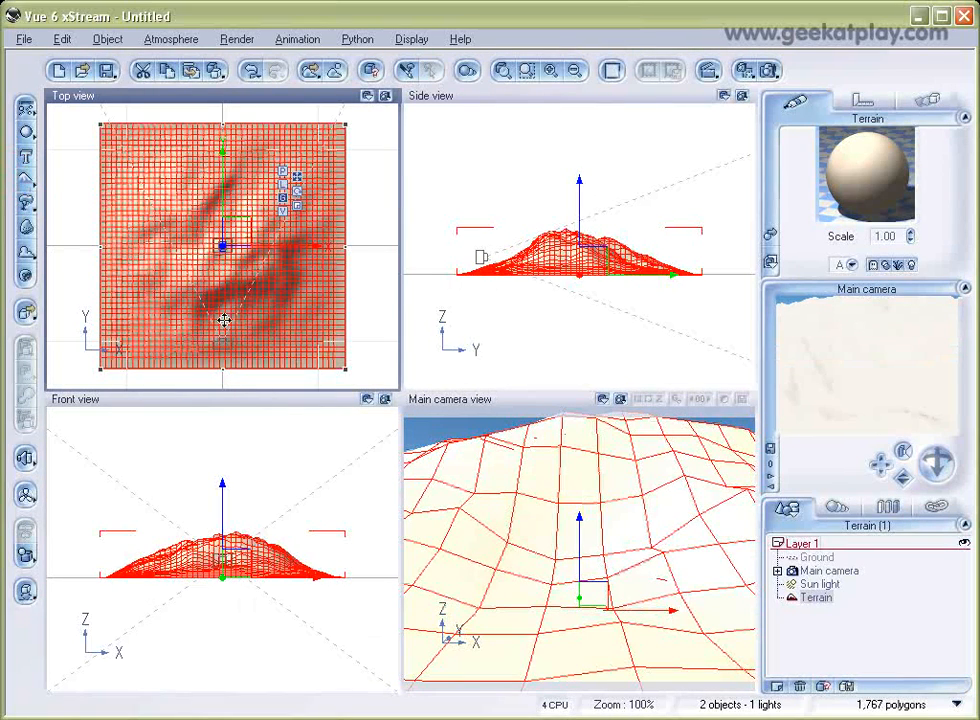
click(174, 266)
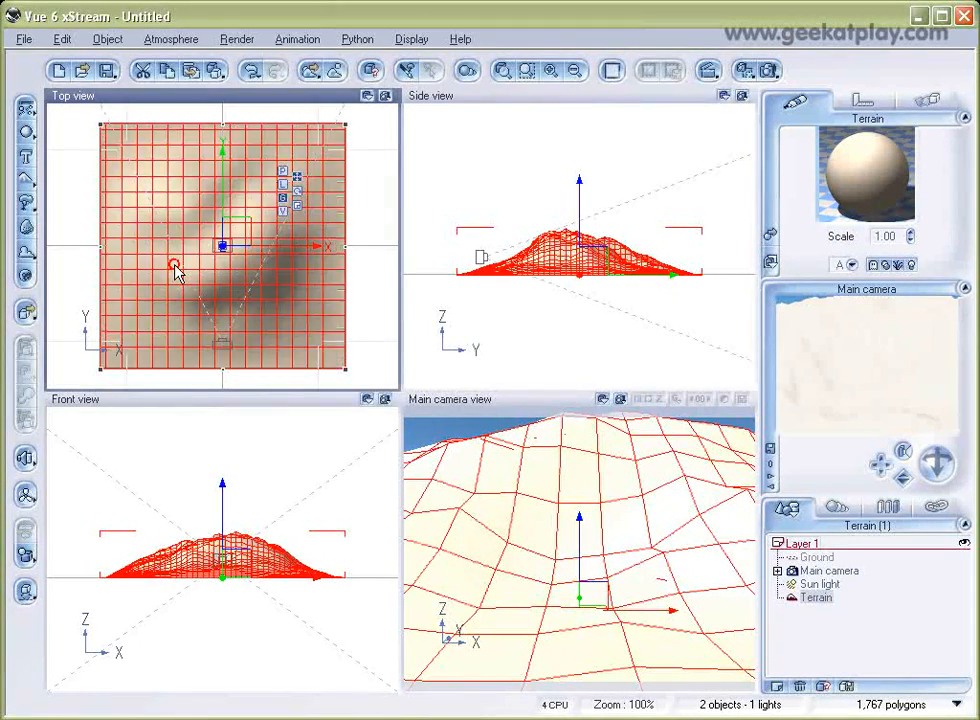
double_click(174, 266)
right_drag(434, 279, 418, 313)
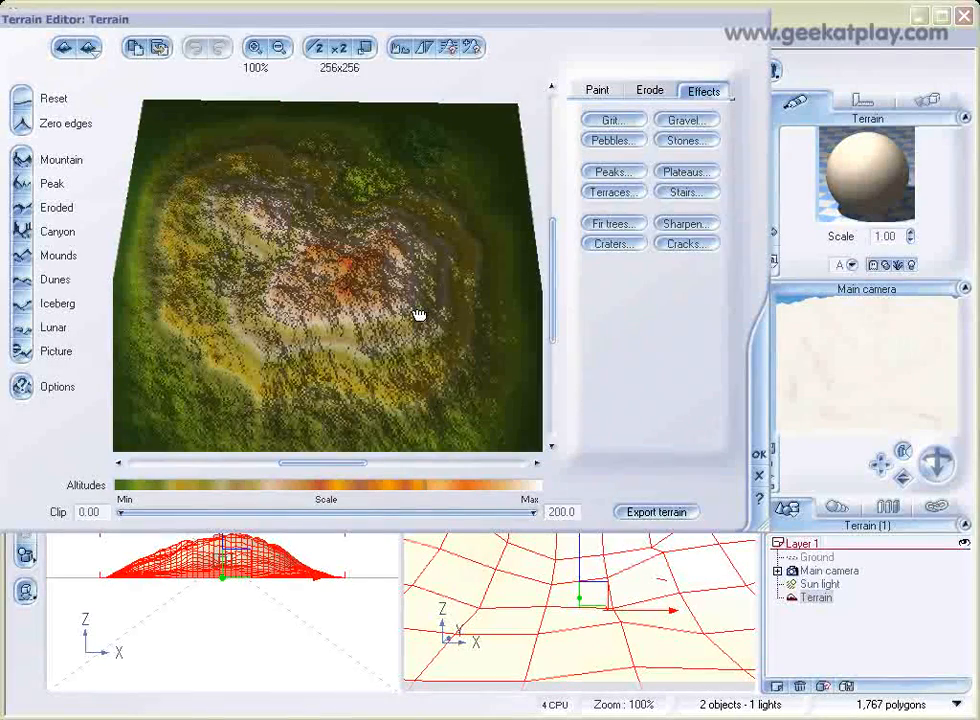
Step: Load crack3.png from the terrain folder as the custom paint brush shape, previewing other brush images first
click(600, 90)
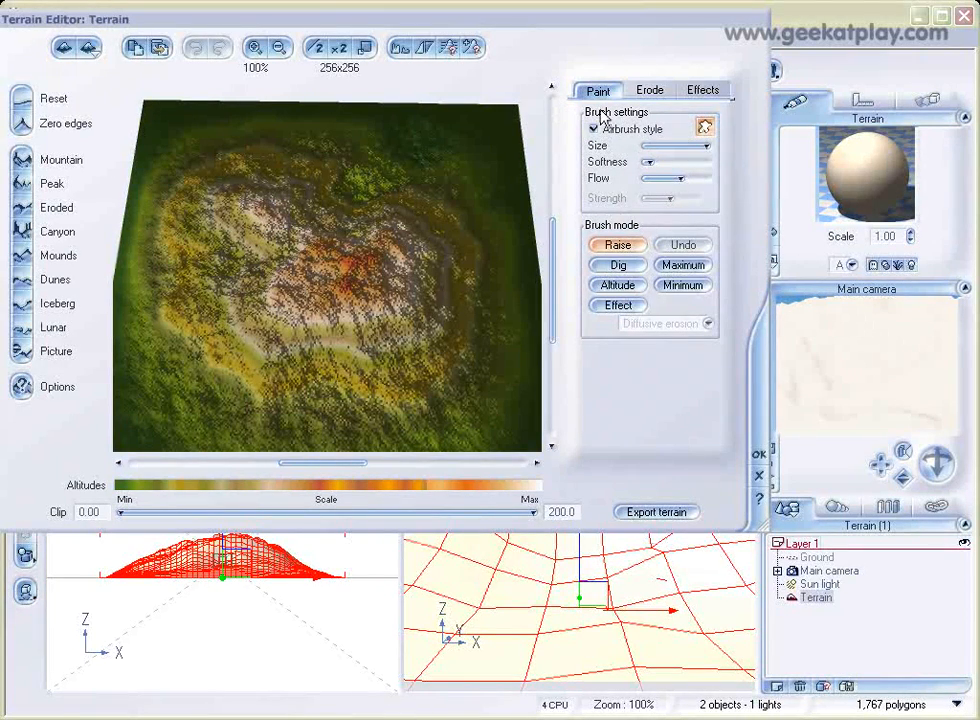
click(705, 128)
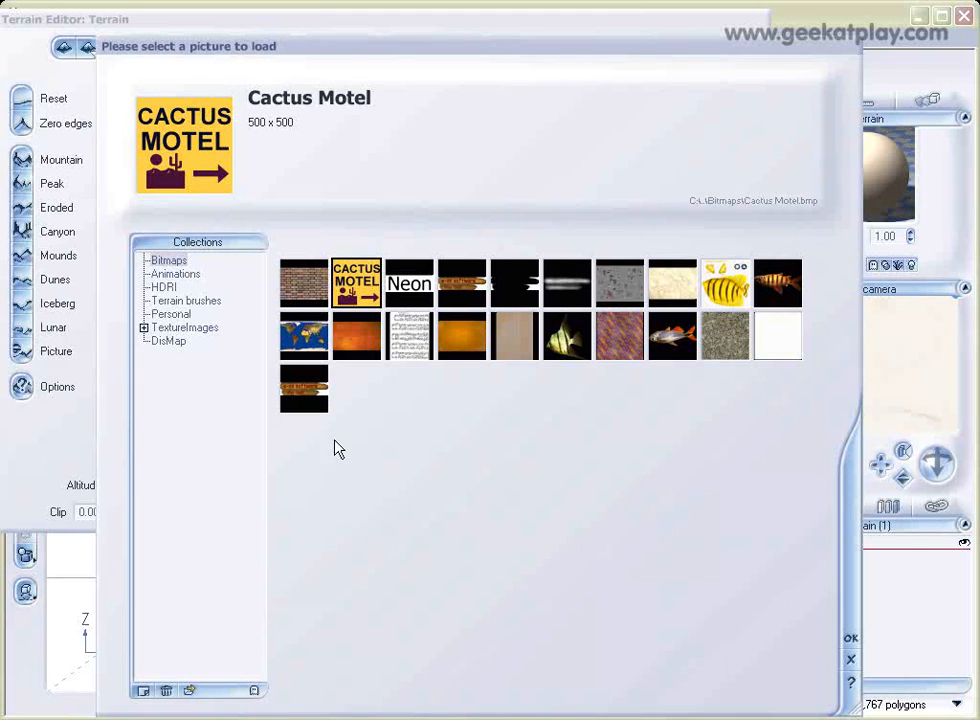
click(189, 691)
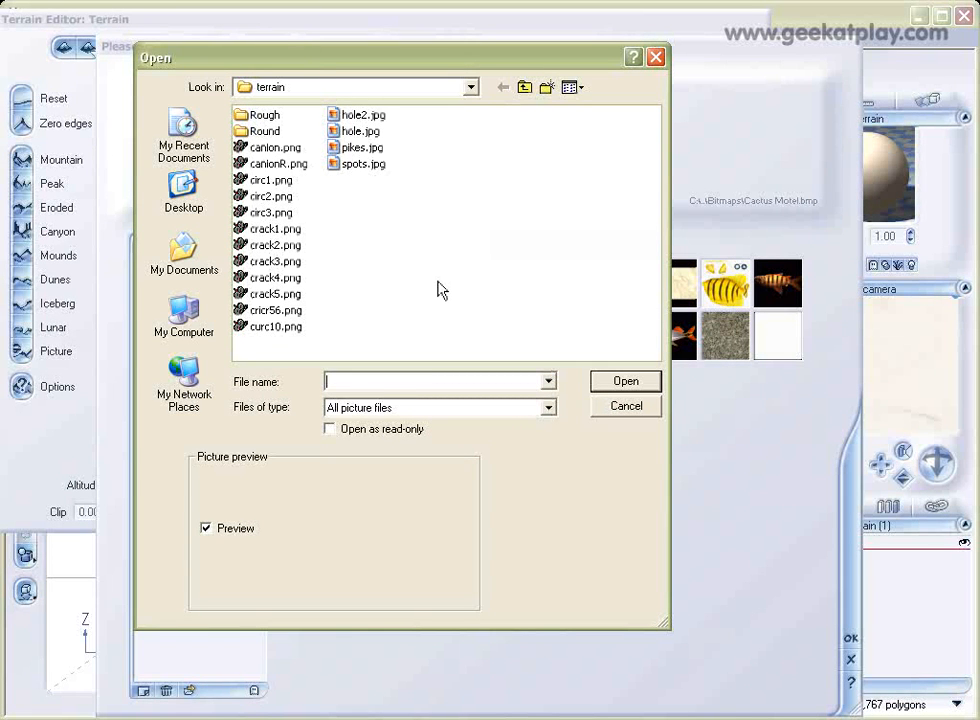
click(270, 147)
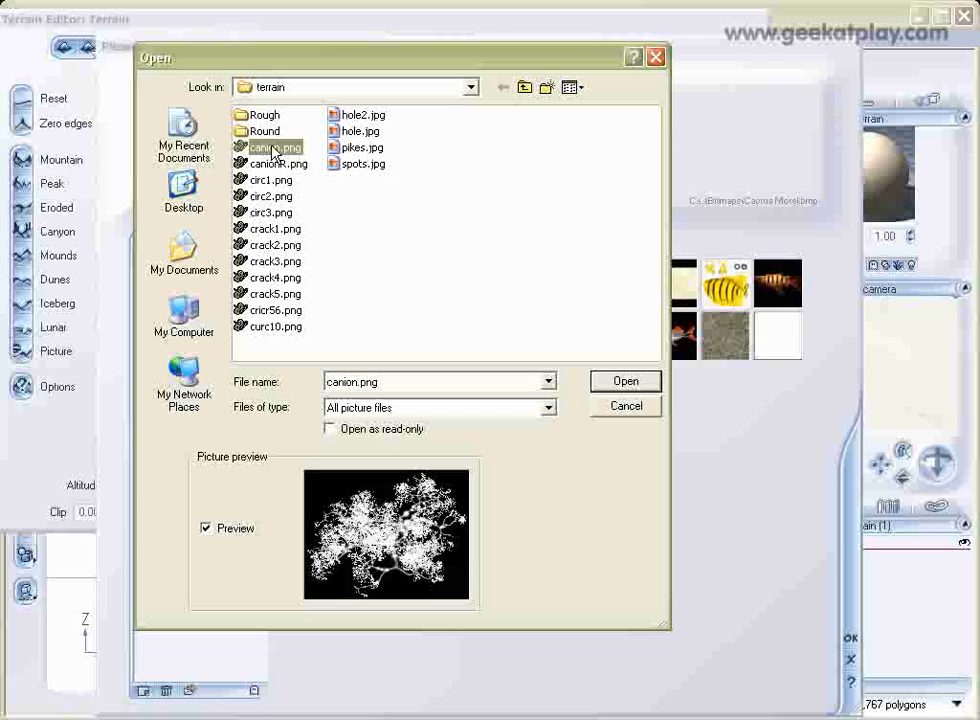
click(275, 213)
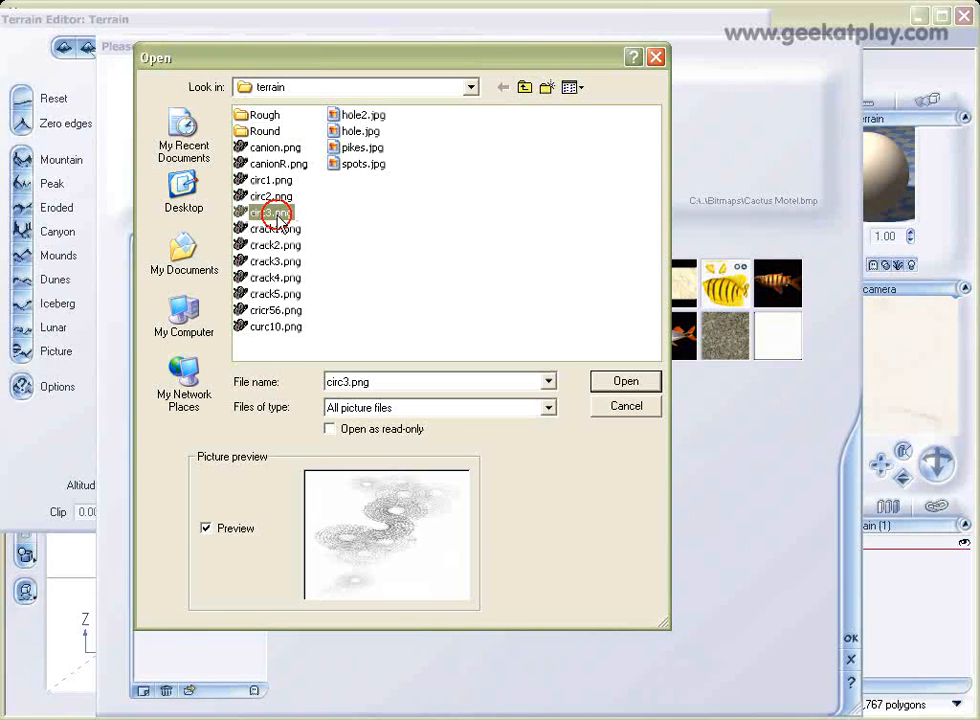
click(276, 294)
click(362, 164)
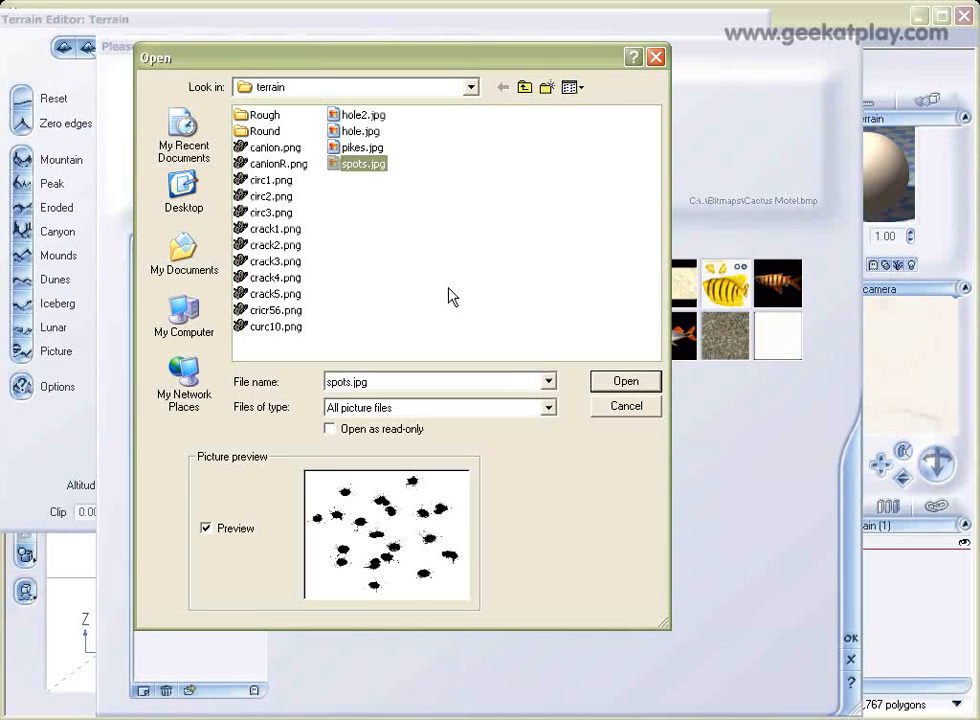
click(272, 261)
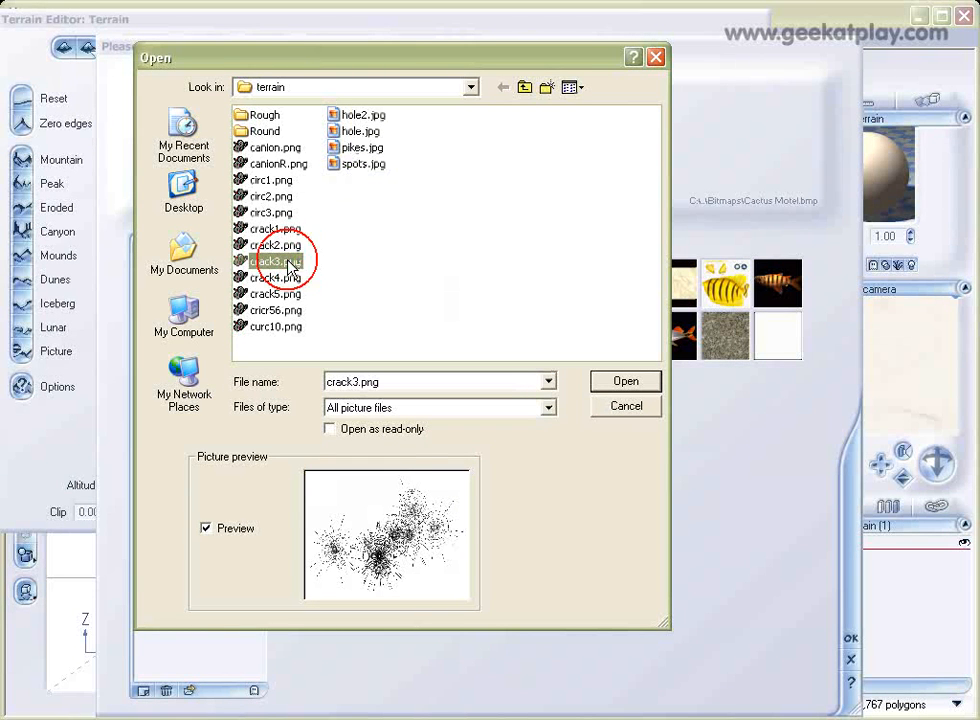
click(614, 383)
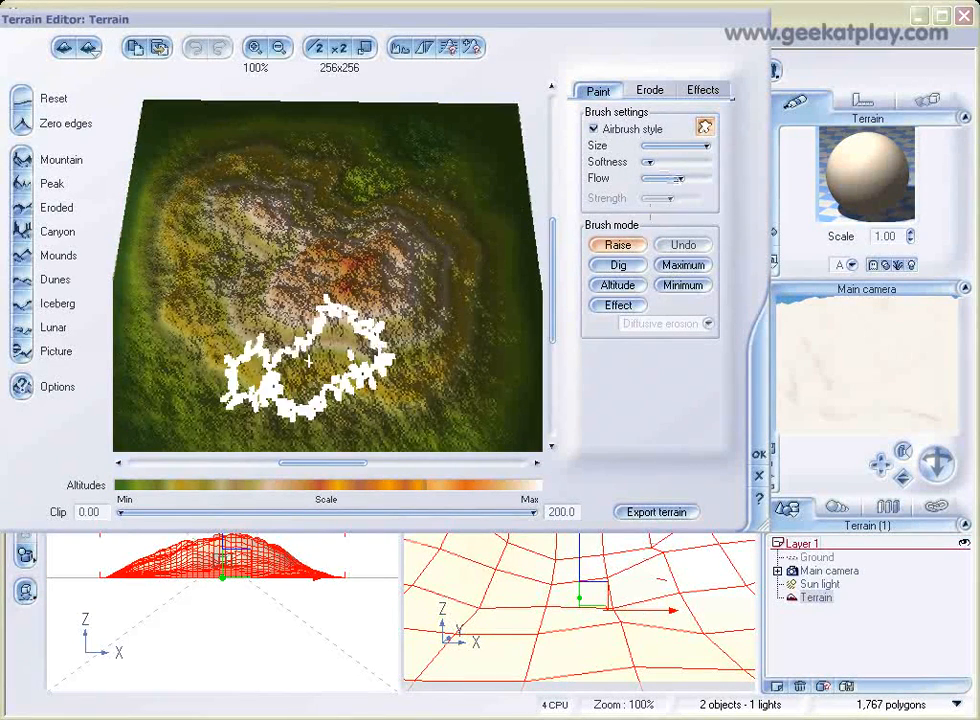
Step: Airbrush raised spikes across the upper part of the mountain with the crack-shaped brush
mouse_move(240, 337)
mouse_down()
mouse_move(248, 343)
mouse_move(247, 225)
mouse_move(421, 335)
mouse_move(398, 190)
mouse_up()
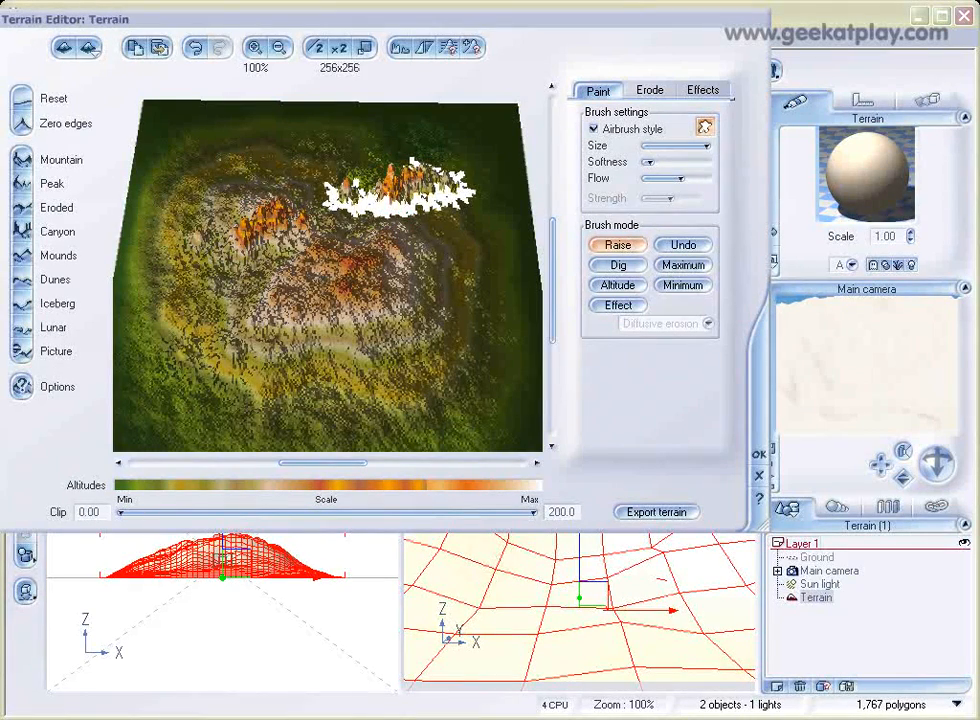
drag(445, 336, 437, 327)
Step: Reset the terrain to flat and stamp three separate raised shapes with airbrush style off and a higher brush strength
click(594, 129)
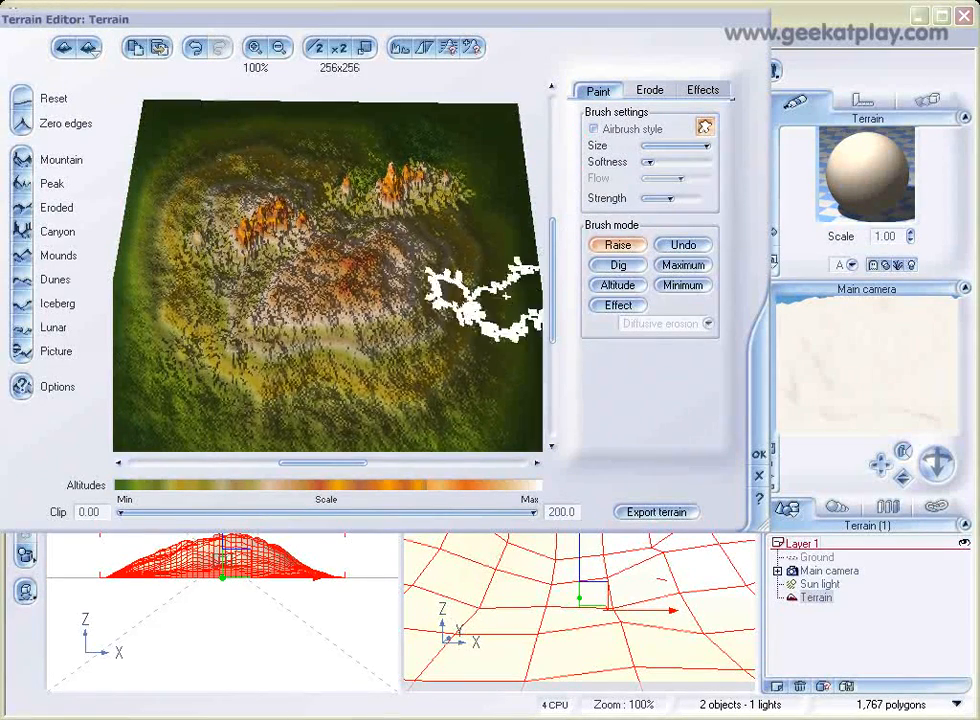
drag(670, 198, 686, 198)
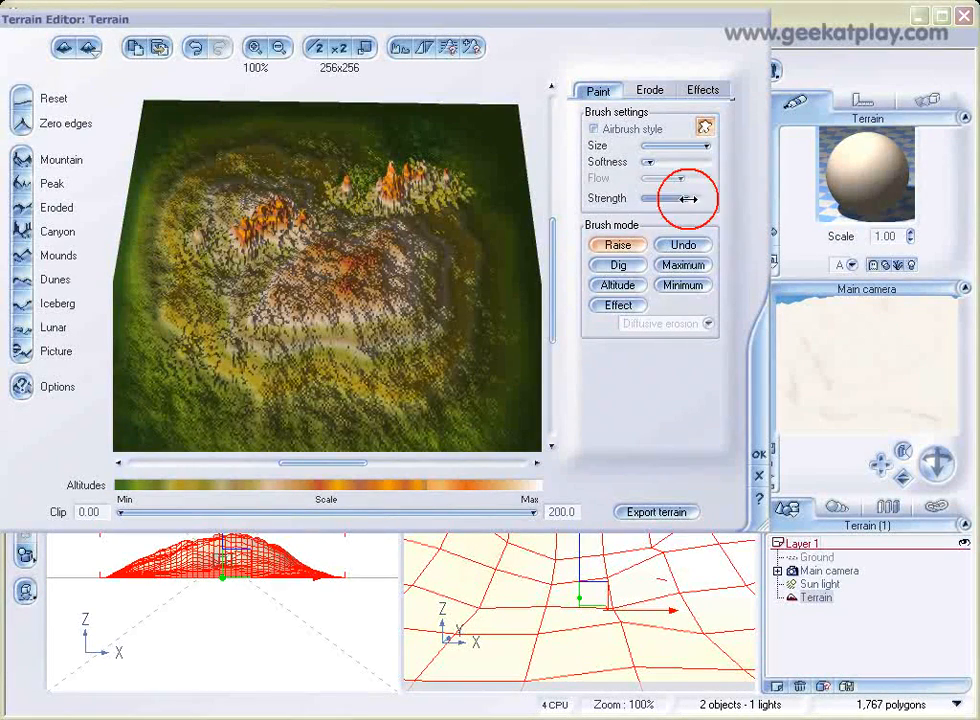
click(27, 100)
mouse_move(285, 278)
mouse_down()
mouse_move(262, 201)
mouse_move(348, 224)
mouse_up()
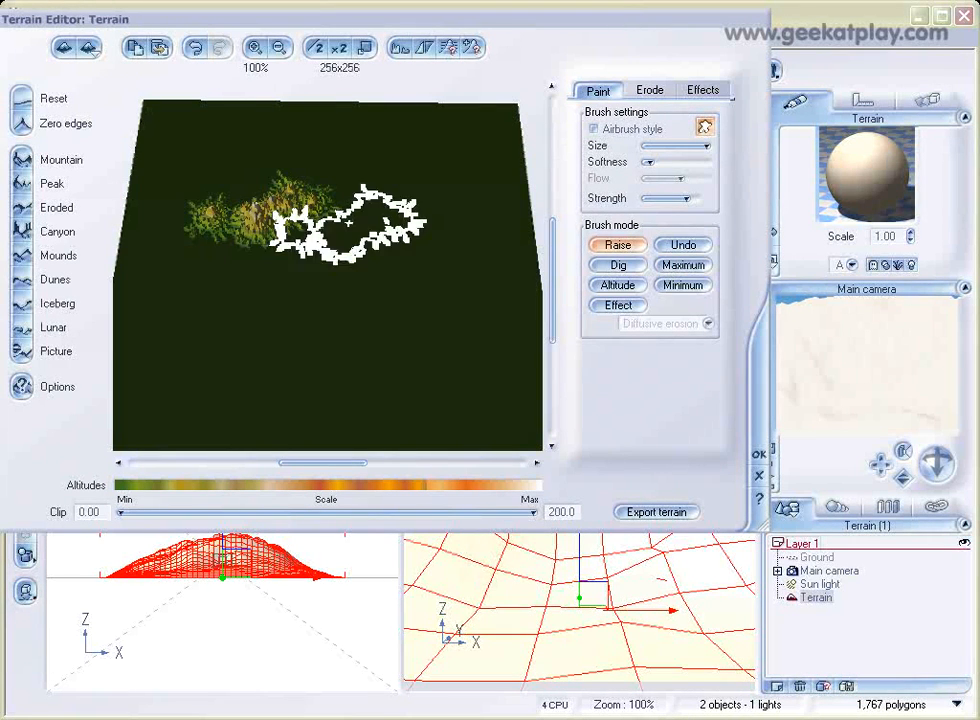
drag(470, 216, 468, 214)
drag(459, 298, 462, 298)
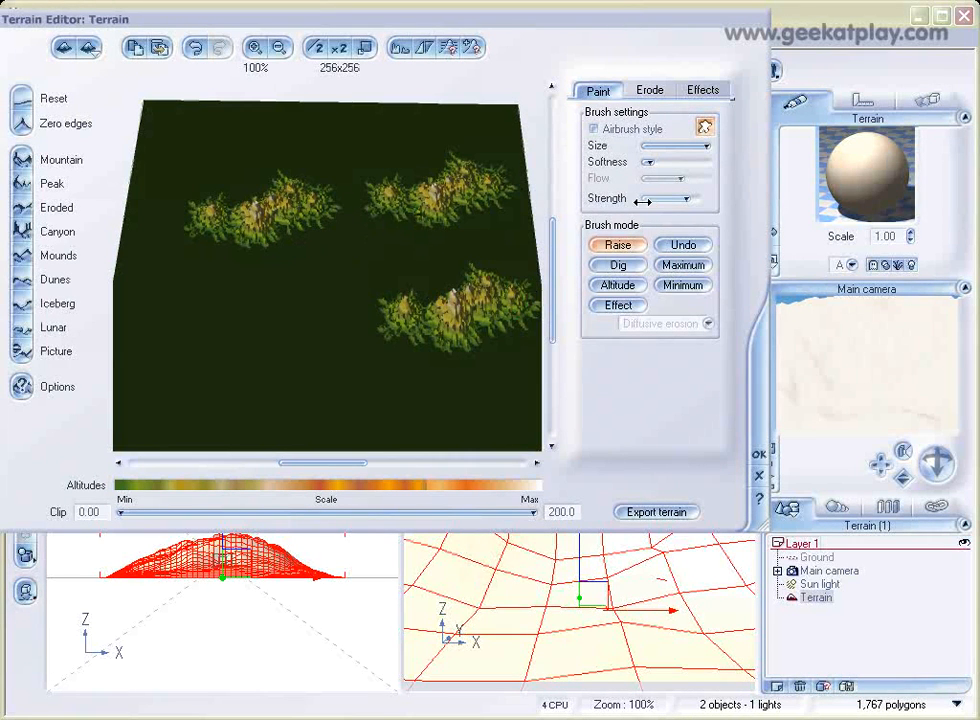
Step: Stamp one raised shape at low brush strength and another at high strength near the front of the terrain
drag(688, 202, 656, 206)
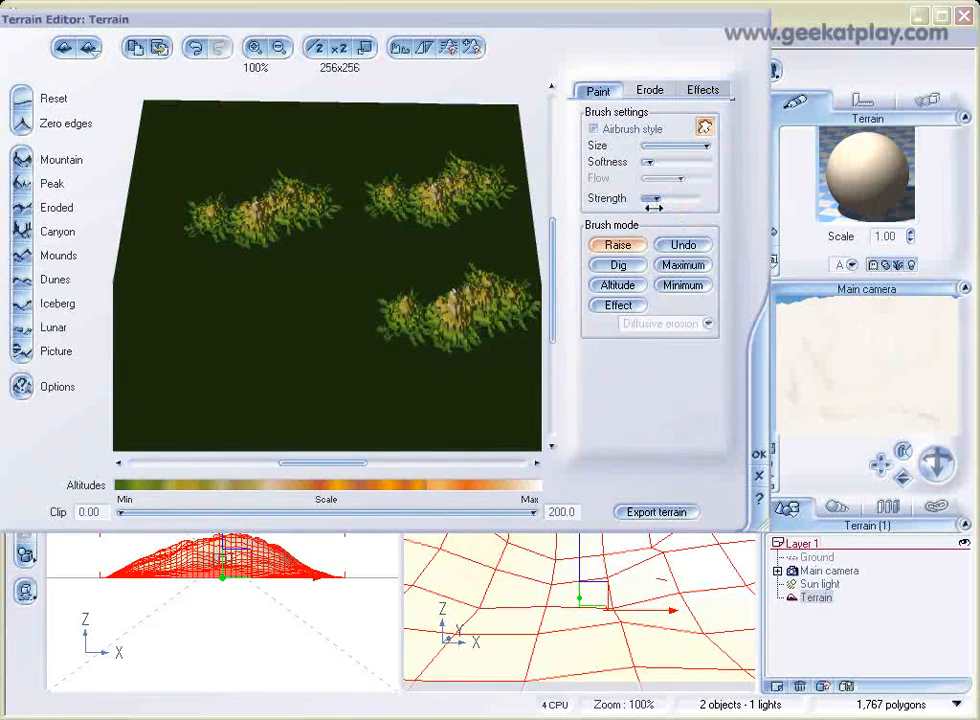
drag(244, 318, 505, 305)
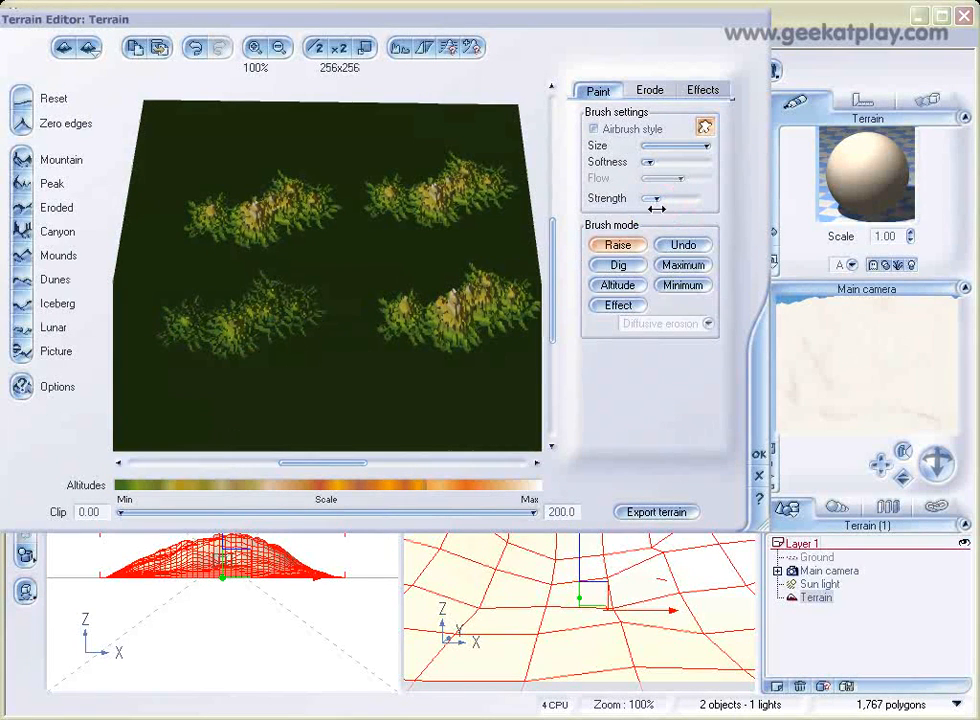
click(332, 357)
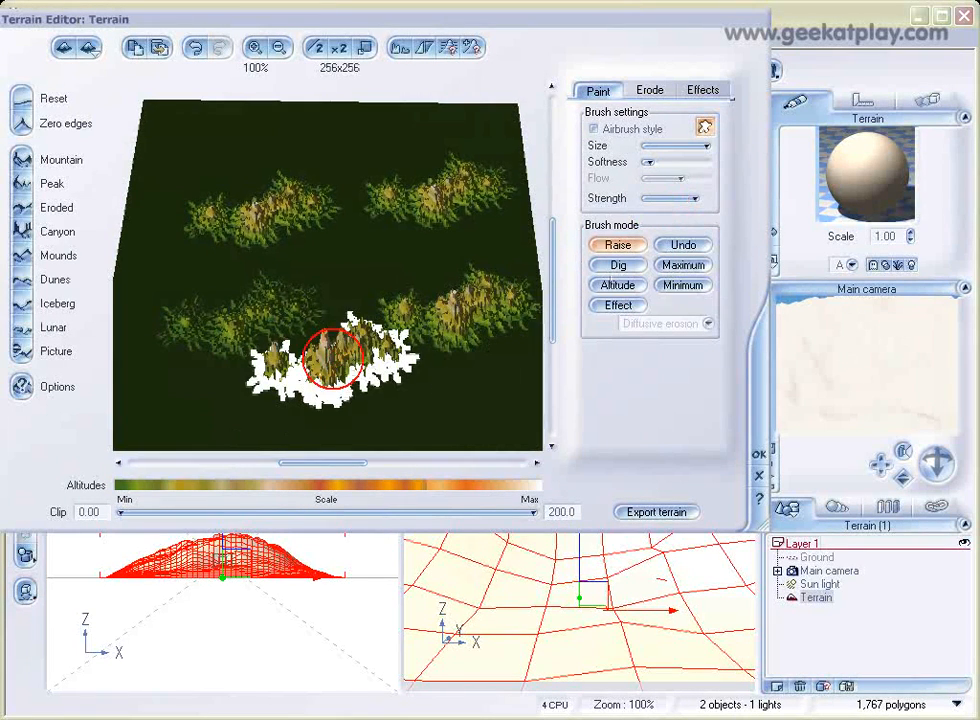
Step: Reset the terrain to flat and airbrush rough raised ridges across its middle with airbrush style enabled
click(24, 97)
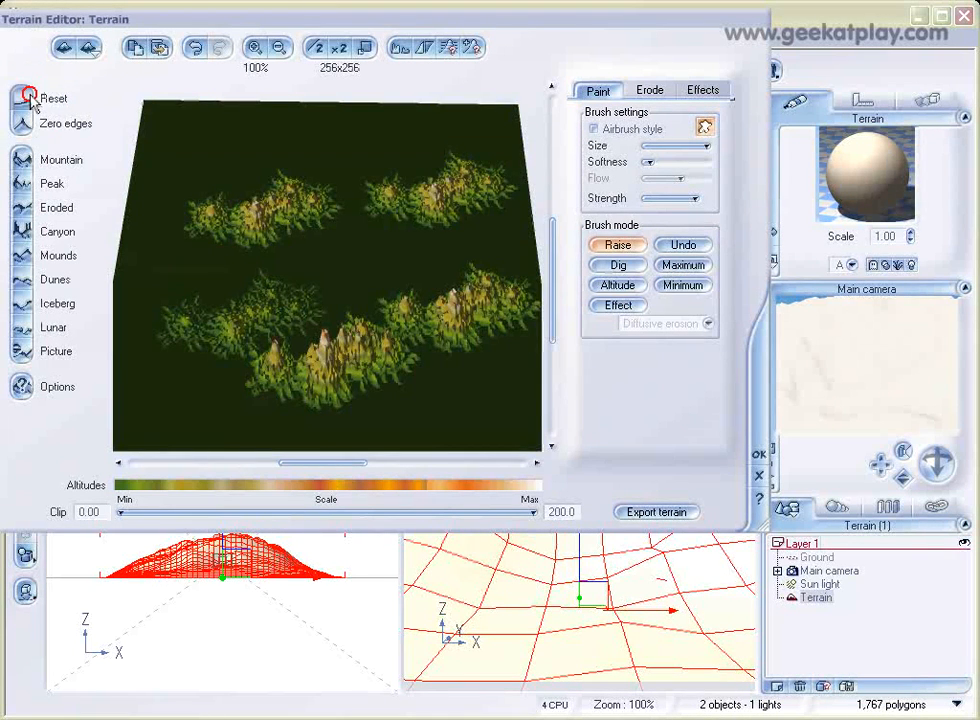
click(593, 129)
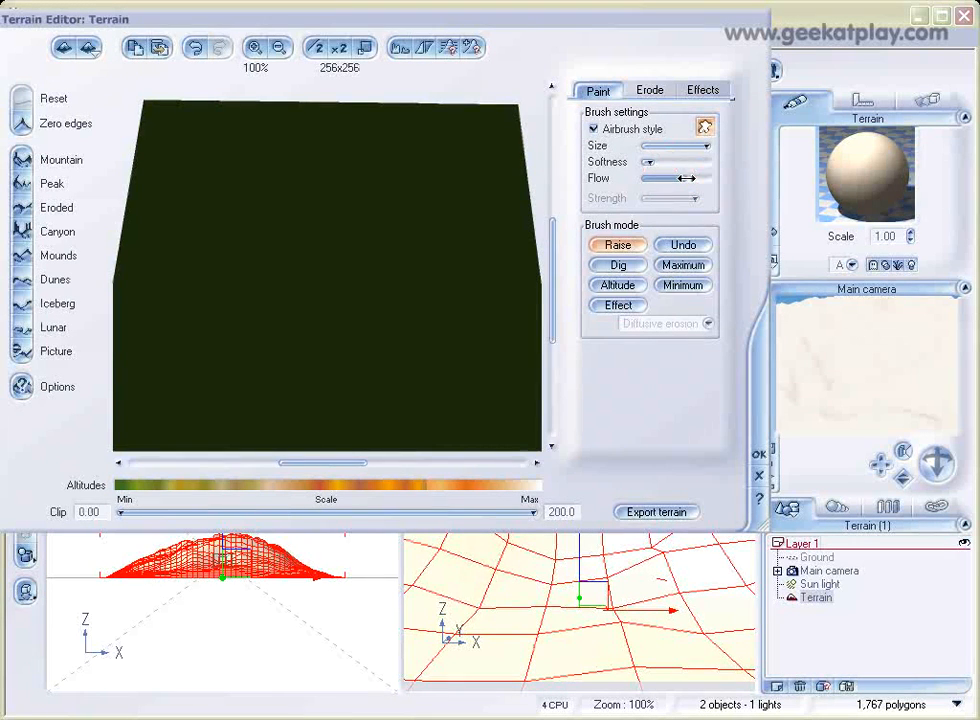
mouse_move(345, 240)
mouse_down()
mouse_move(275, 242)
mouse_move(290, 238)
mouse_move(200, 290)
mouse_move(372, 260)
mouse_move(405, 212)
mouse_move(431, 262)
mouse_move(435, 253)
mouse_move(437, 315)
mouse_move(290, 330)
mouse_move(311, 293)
mouse_move(243, 311)
mouse_move(193, 343)
mouse_move(349, 354)
mouse_up()
click(349, 354)
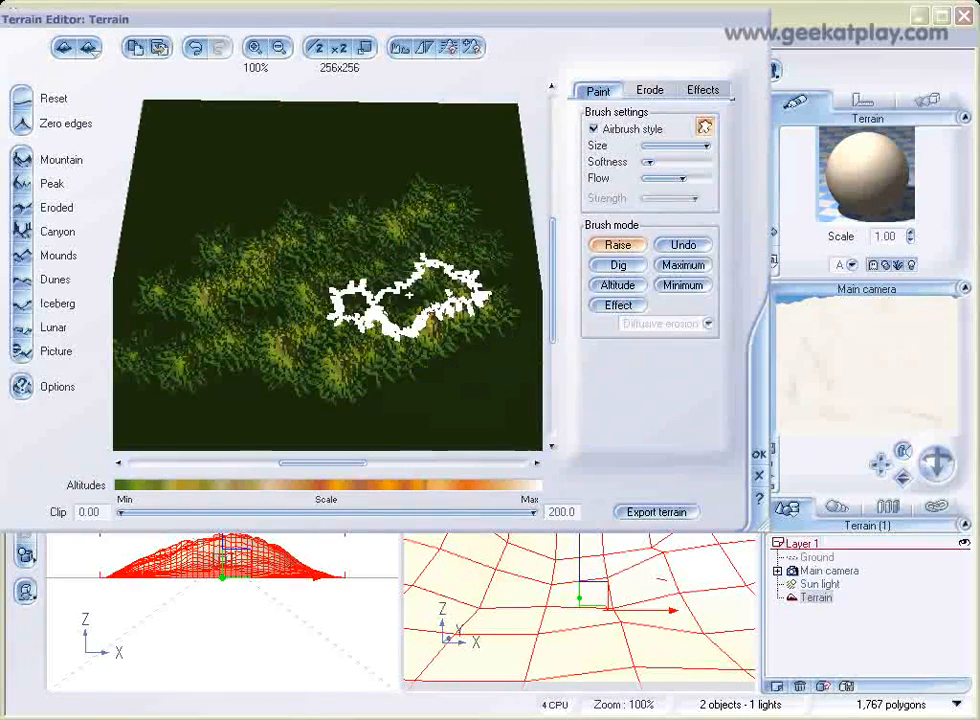
click(286, 197)
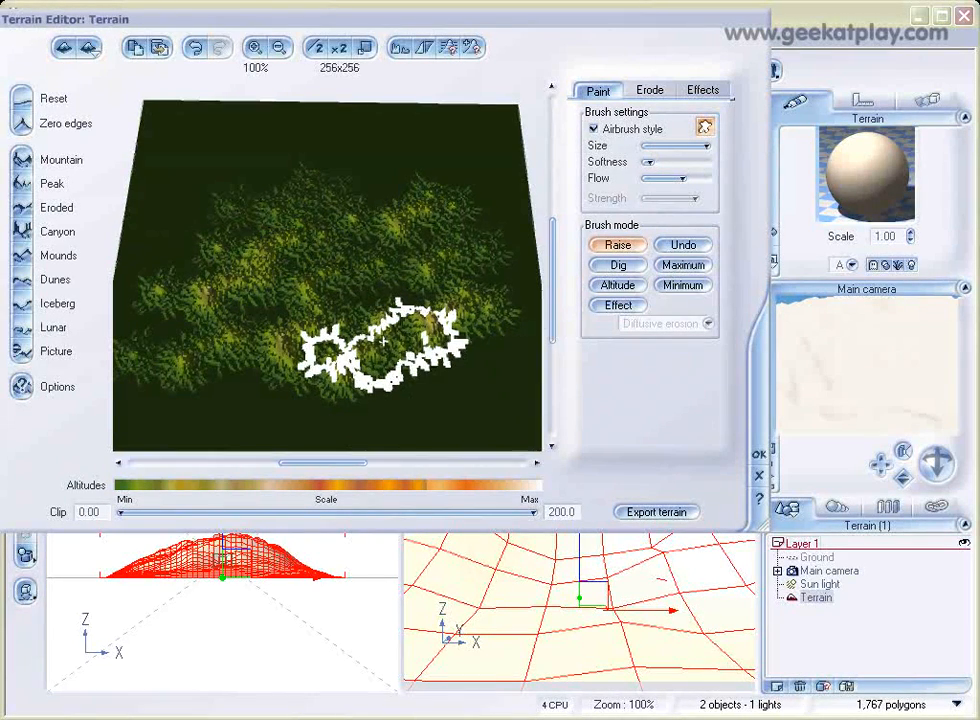
Step: Replace the custom brush shape with the hole2.jpg image from the terrain folder
click(705, 128)
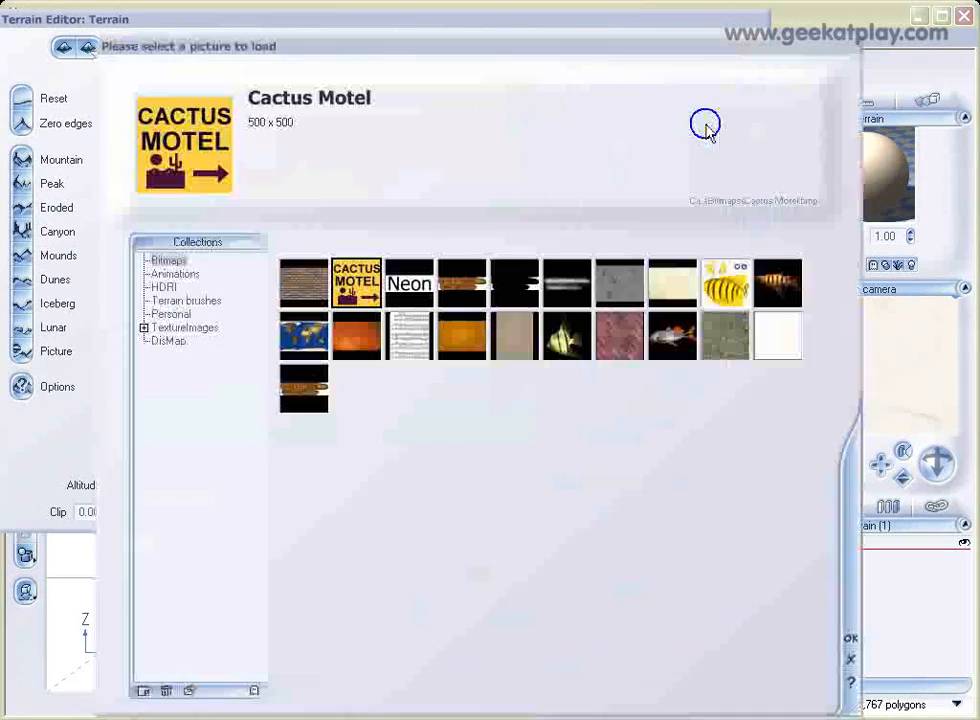
click(190, 690)
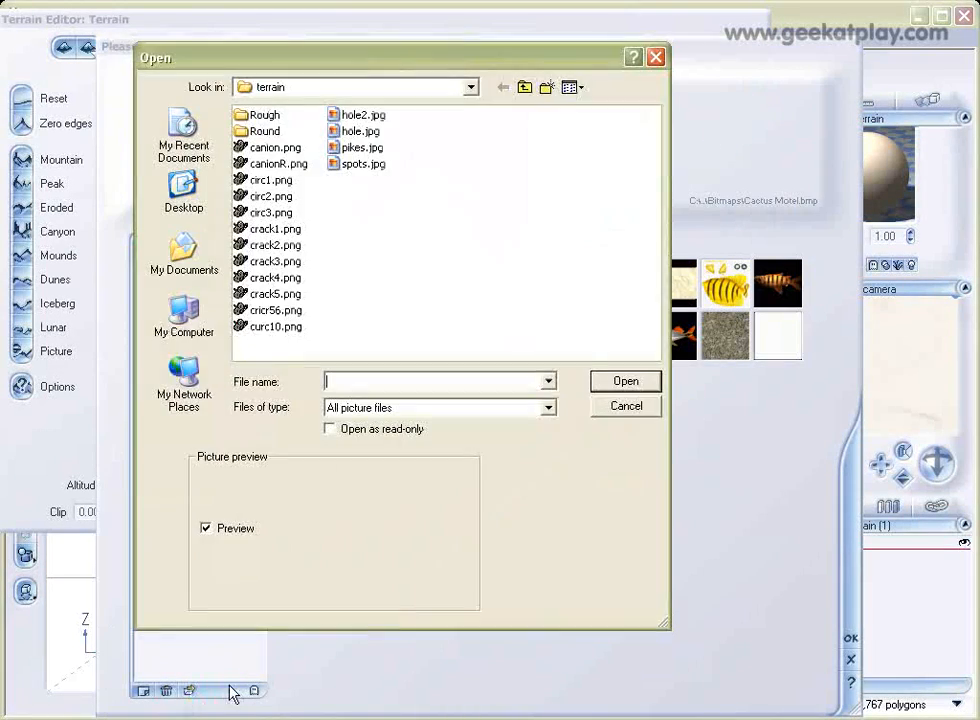
click(360, 115)
click(640, 381)
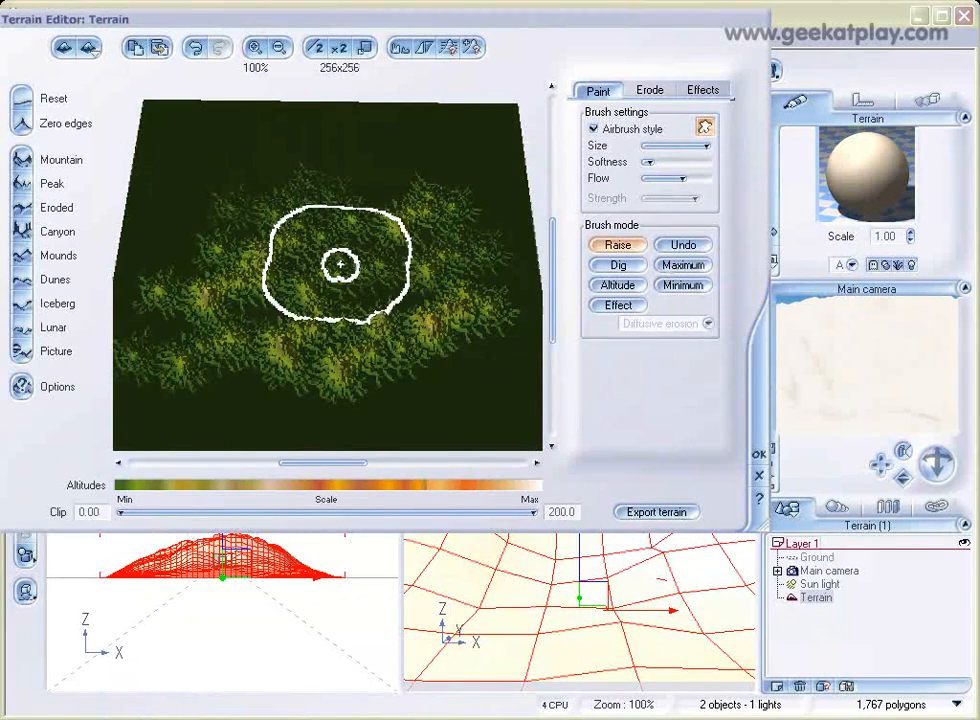
Step: Raise a crater ring in the middle of the ridges and accept the terrain edits
click(329, 276)
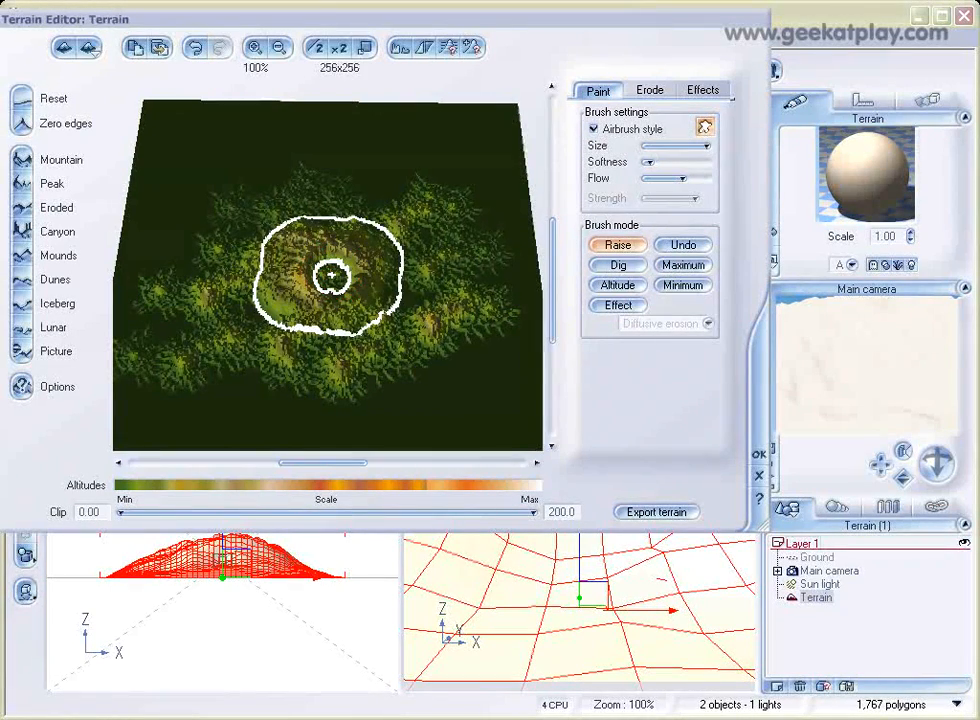
mouse_move(477, 374)
right_down()
mouse_move(466, 324)
mouse_move(481, 365)
right_up()
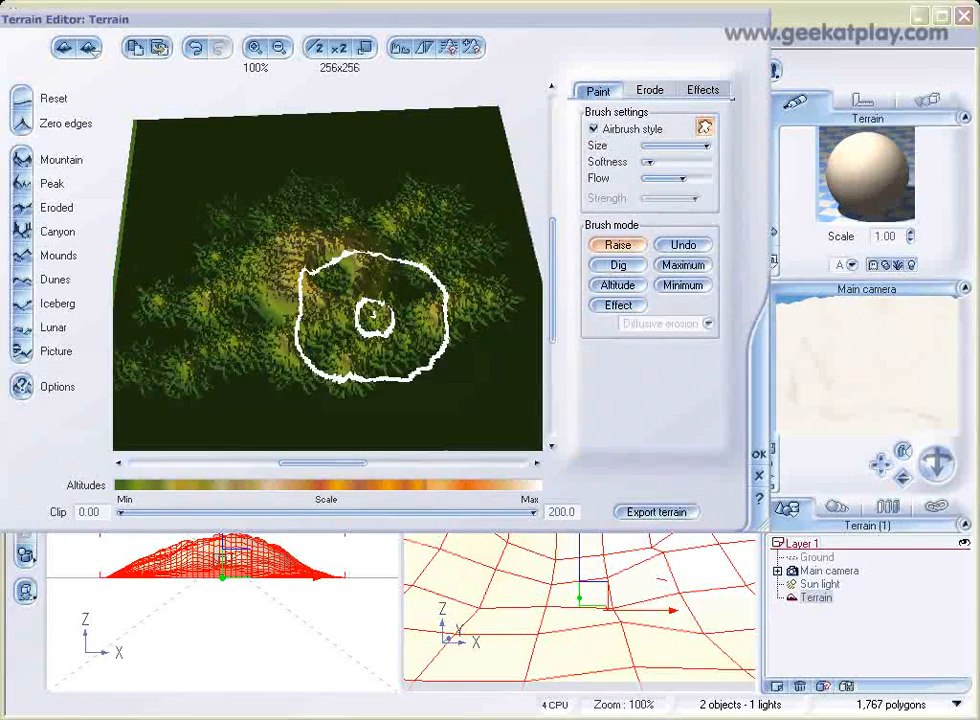
click(331, 271)
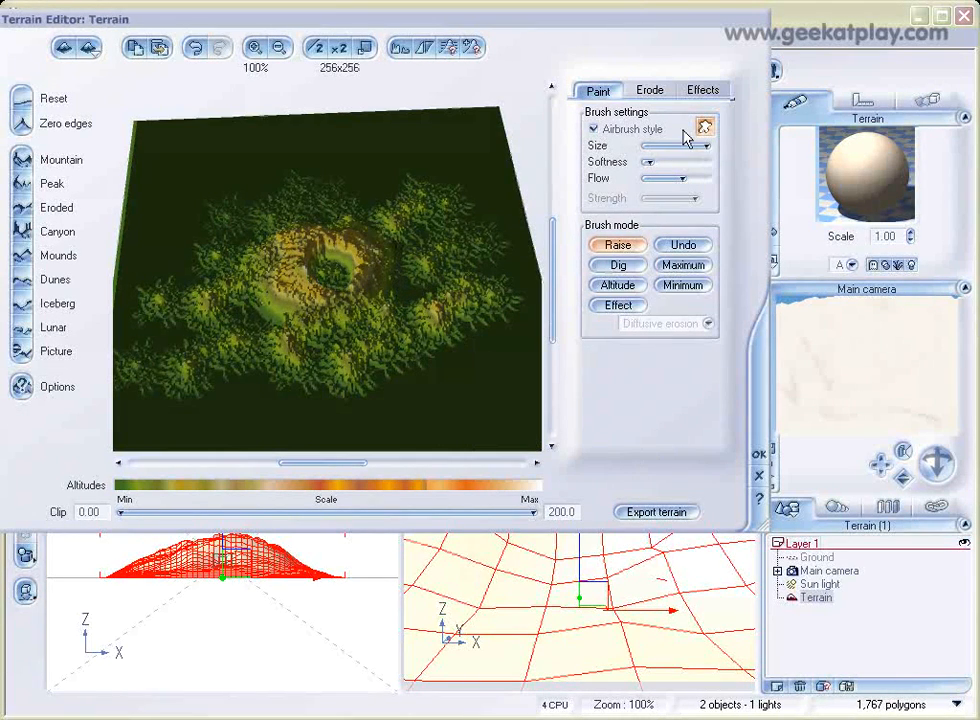
click(759, 456)
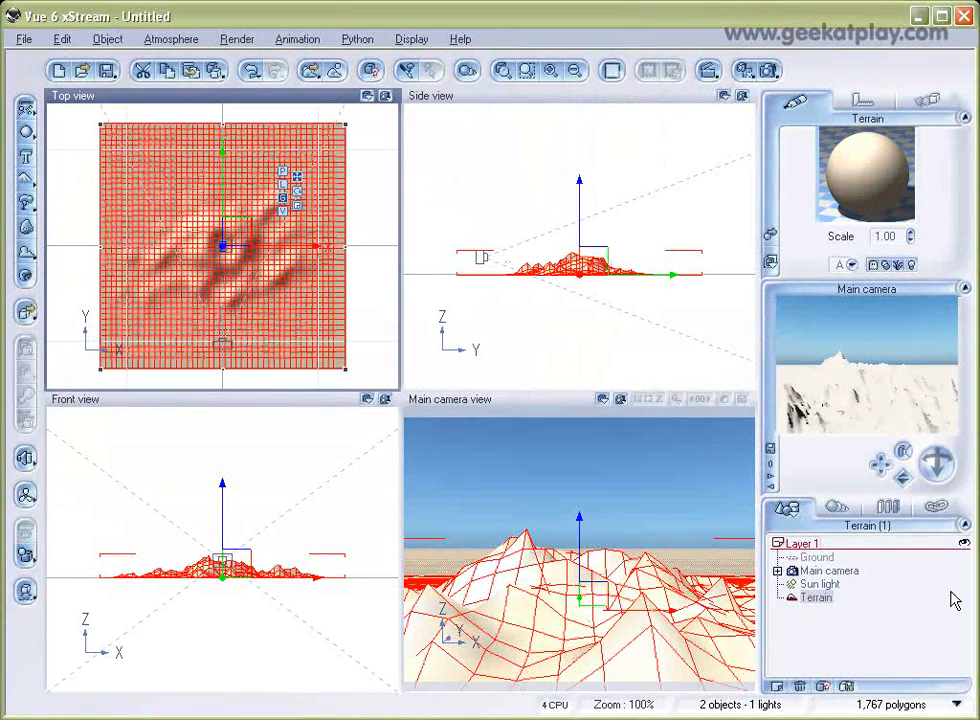
Step: Move the main camera back and higher, and tilt it down to frame the whole terrain
click(829, 571)
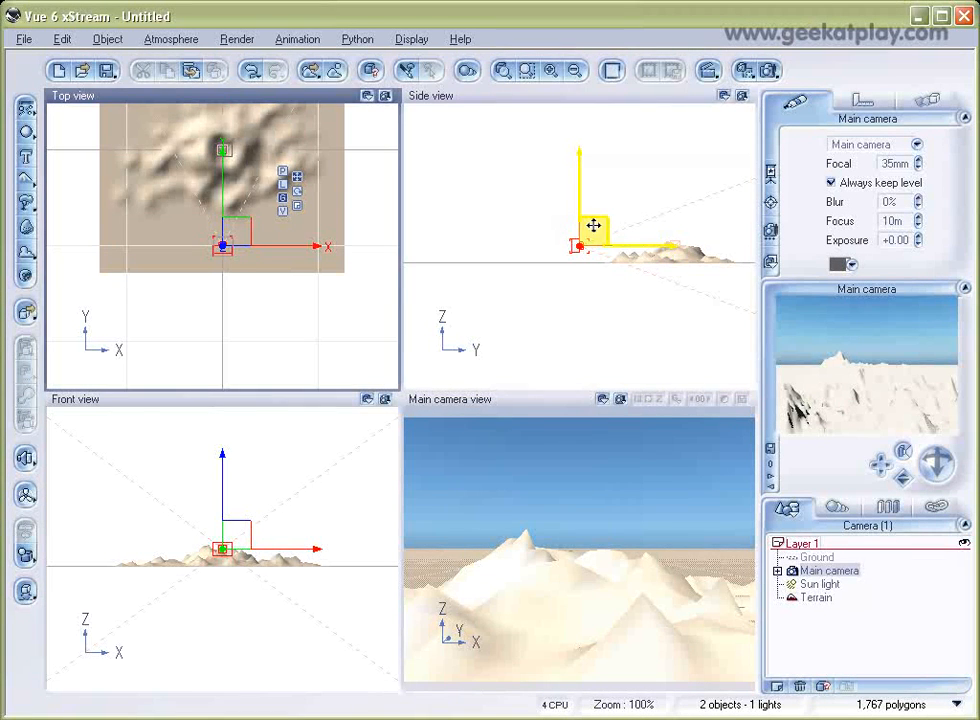
drag(597, 240, 558, 220)
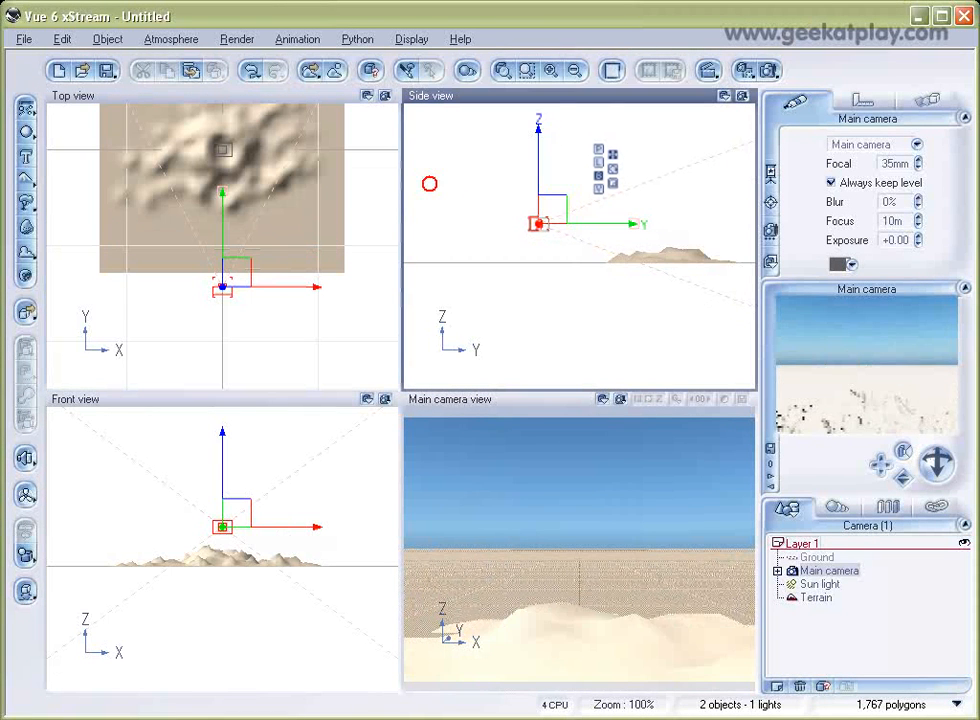
right_drag(579, 560, 535, 463)
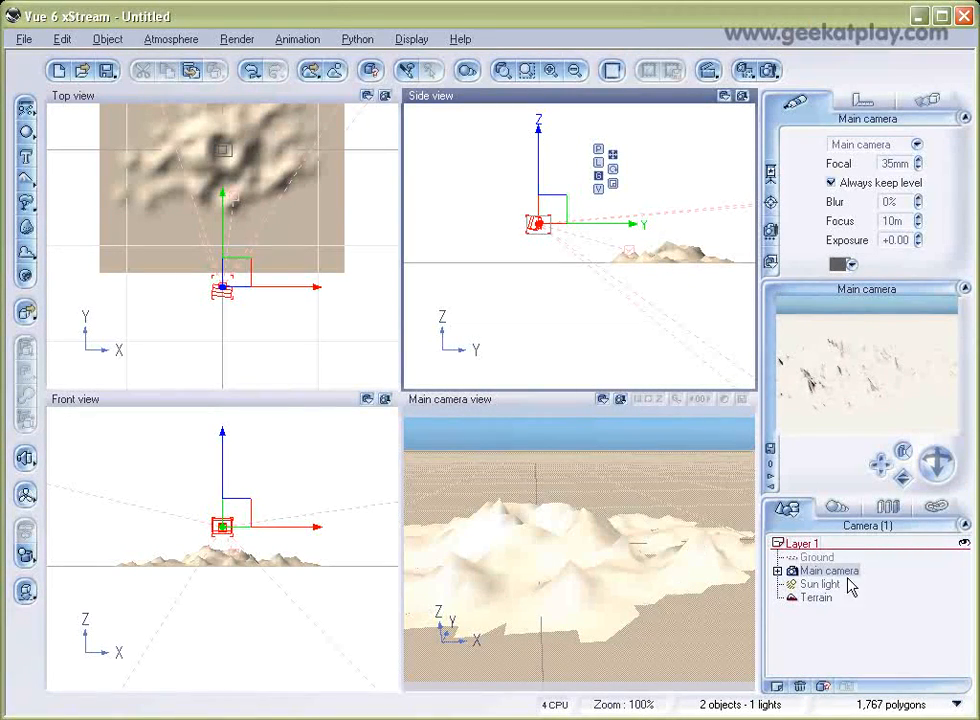
Step: Reopen the terrain for editing and apply the Grit, Pebbles, Gravel and Stones effects
double_click(826, 599)
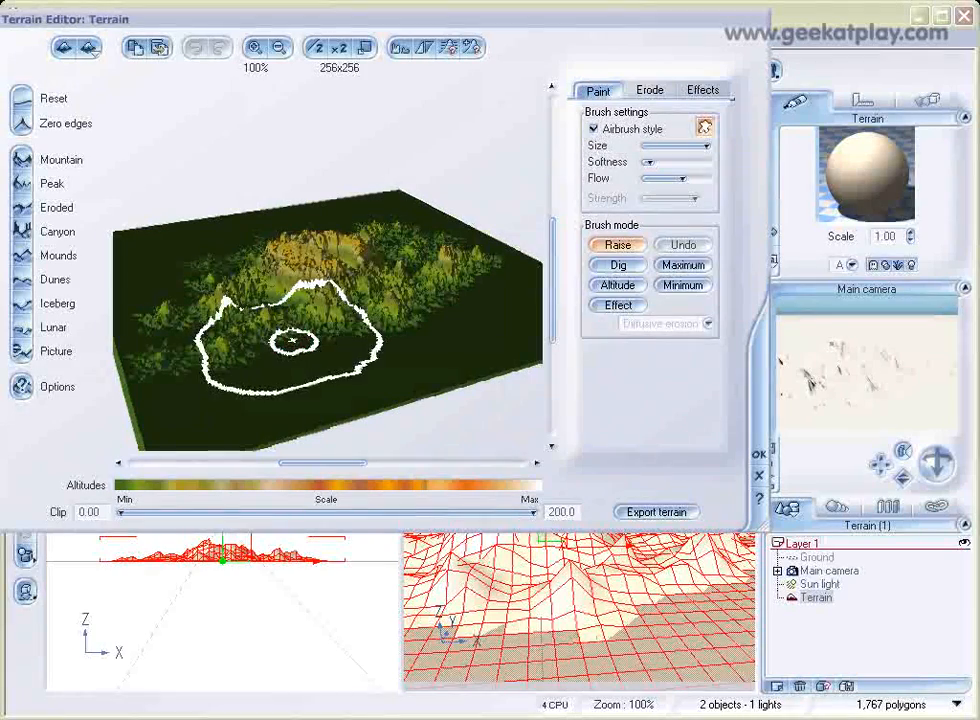
click(712, 92)
click(629, 124)
click(631, 143)
click(691, 121)
click(694, 140)
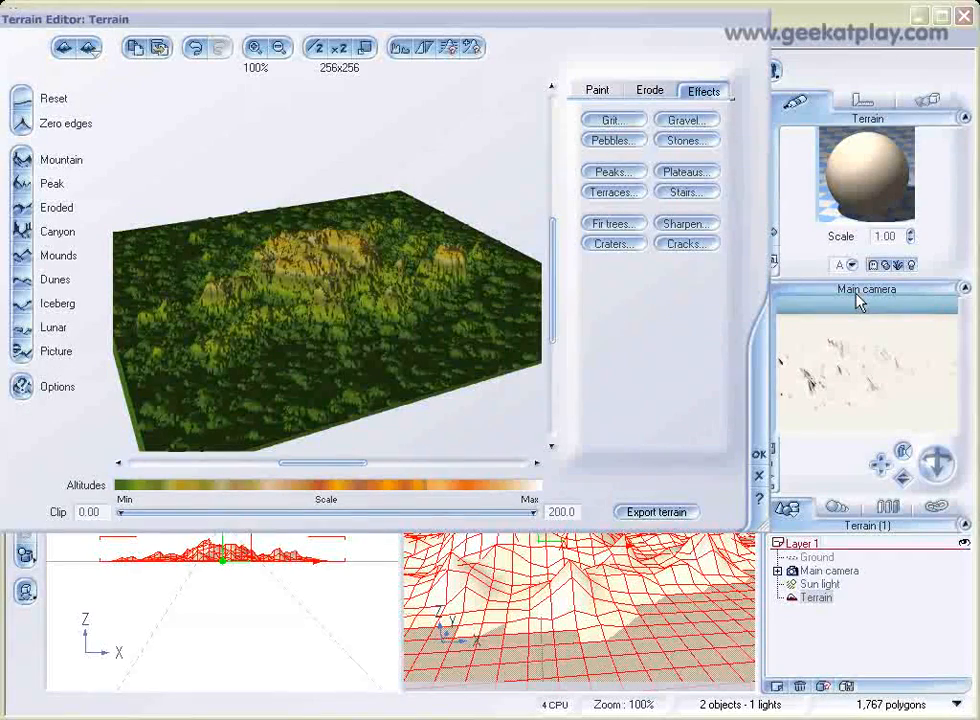
Step: Accept the terrain effects, then make the terrain's material a mixed material distributed by local slope, altitude and orientation
click(760, 453)
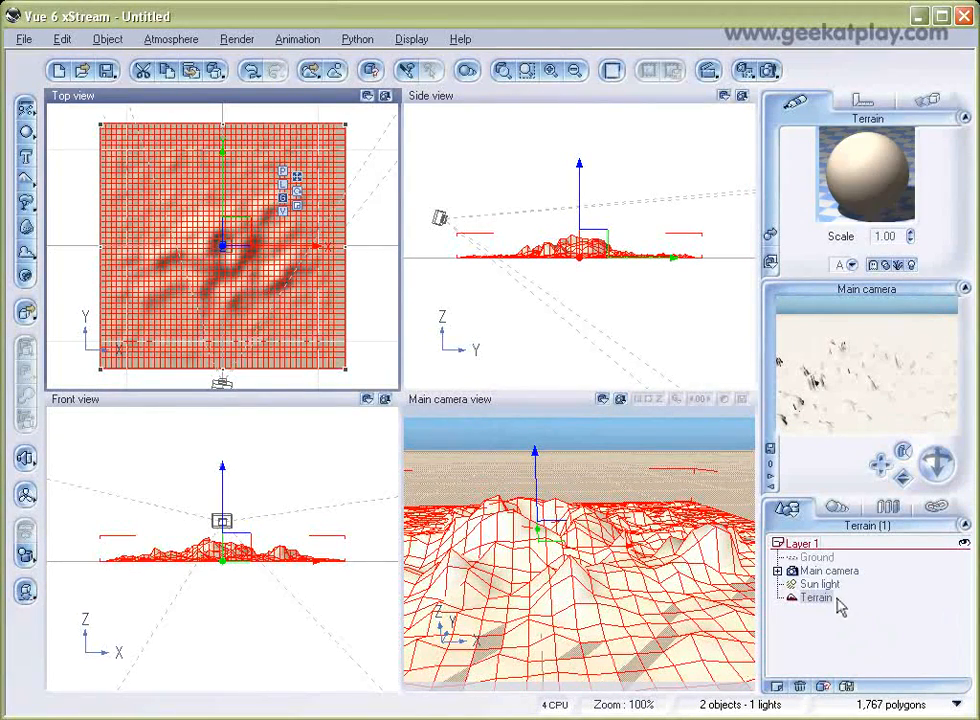
double_click(866, 188)
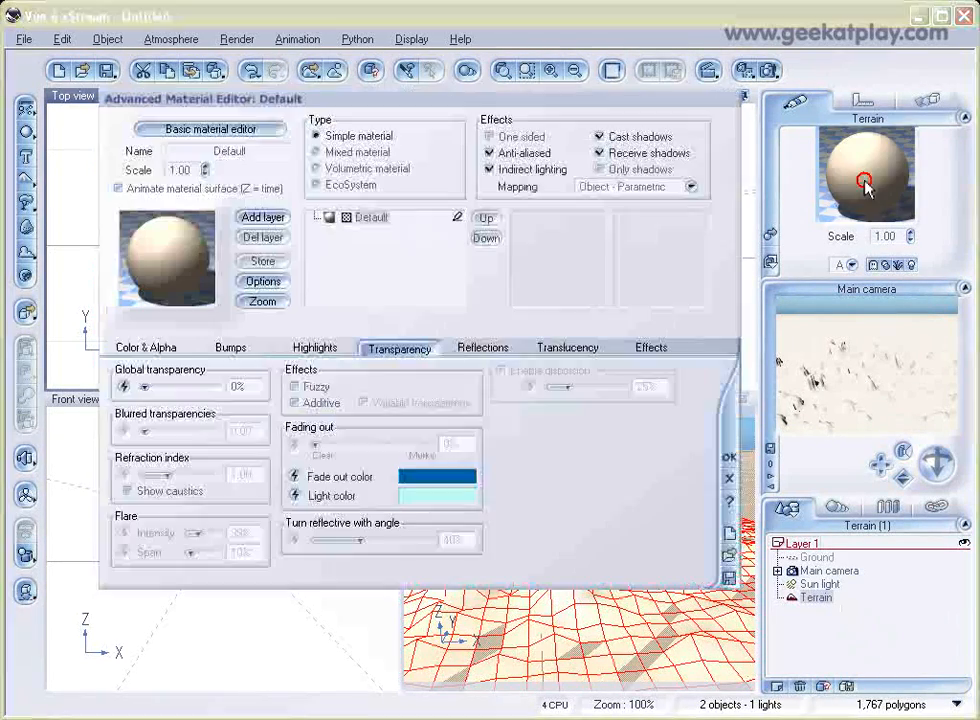
click(316, 152)
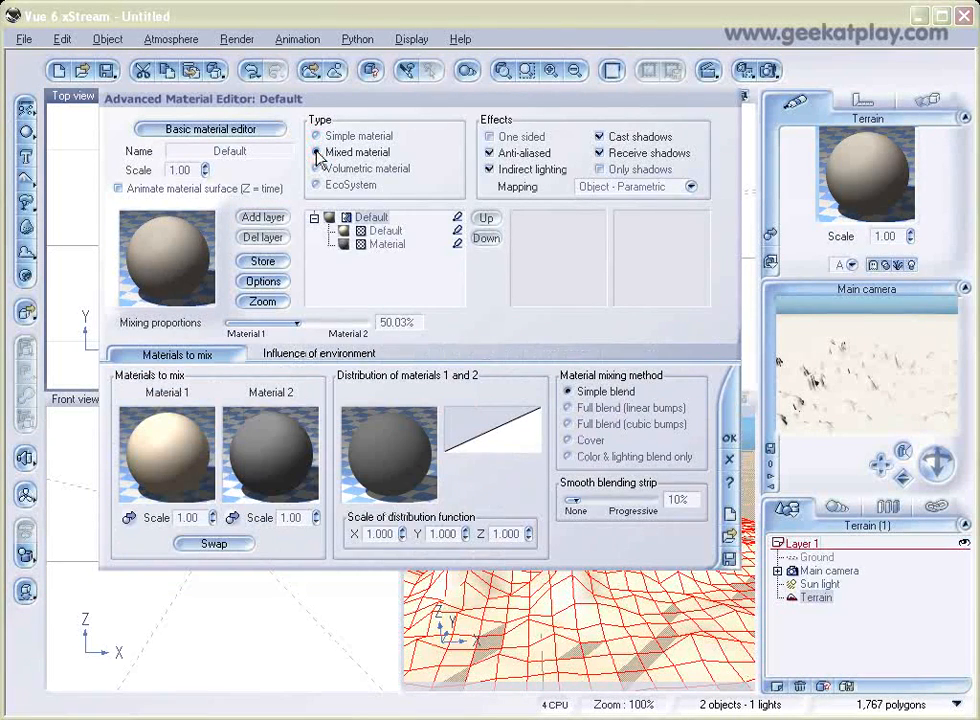
click(316, 356)
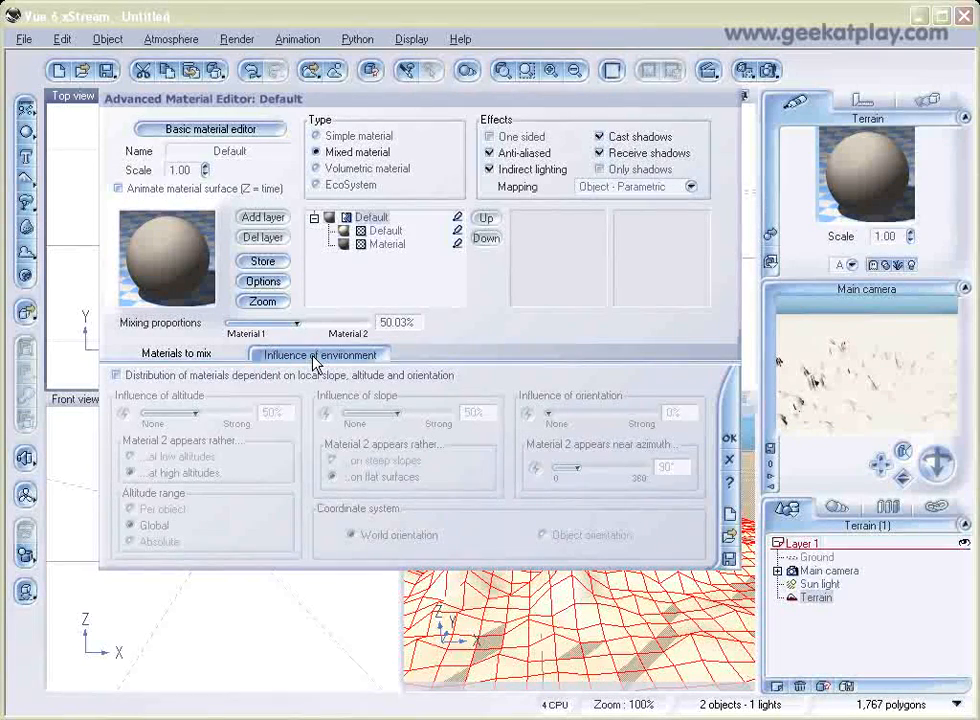
click(117, 376)
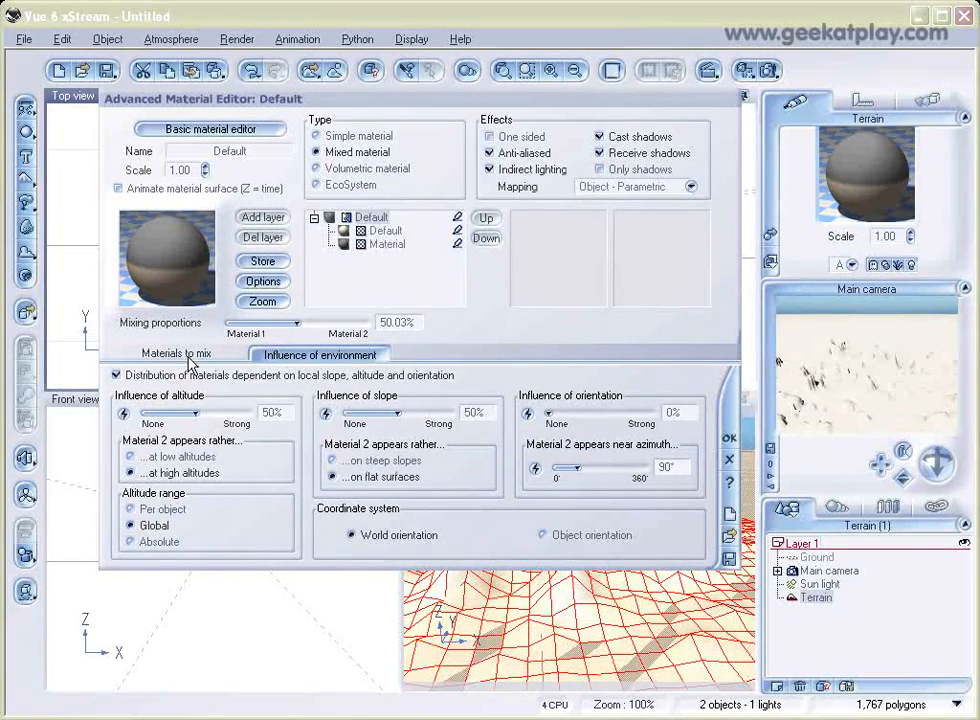
click(729, 438)
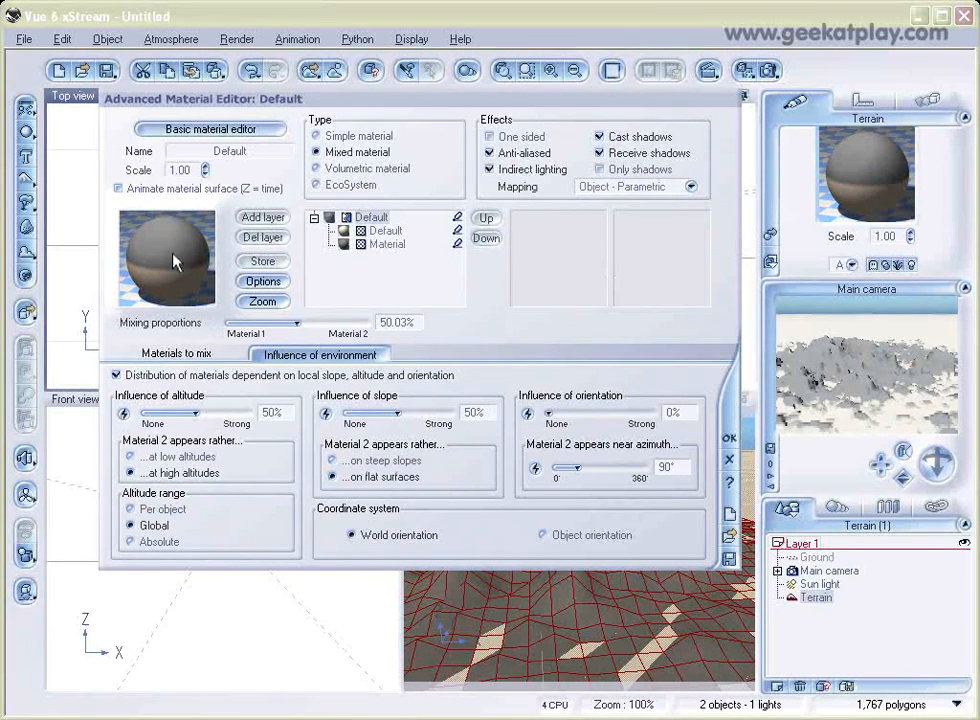
Step: Assign the Grass Field material from the Geekatplay Ground collection as material 1 of the terrain mix
click(180, 354)
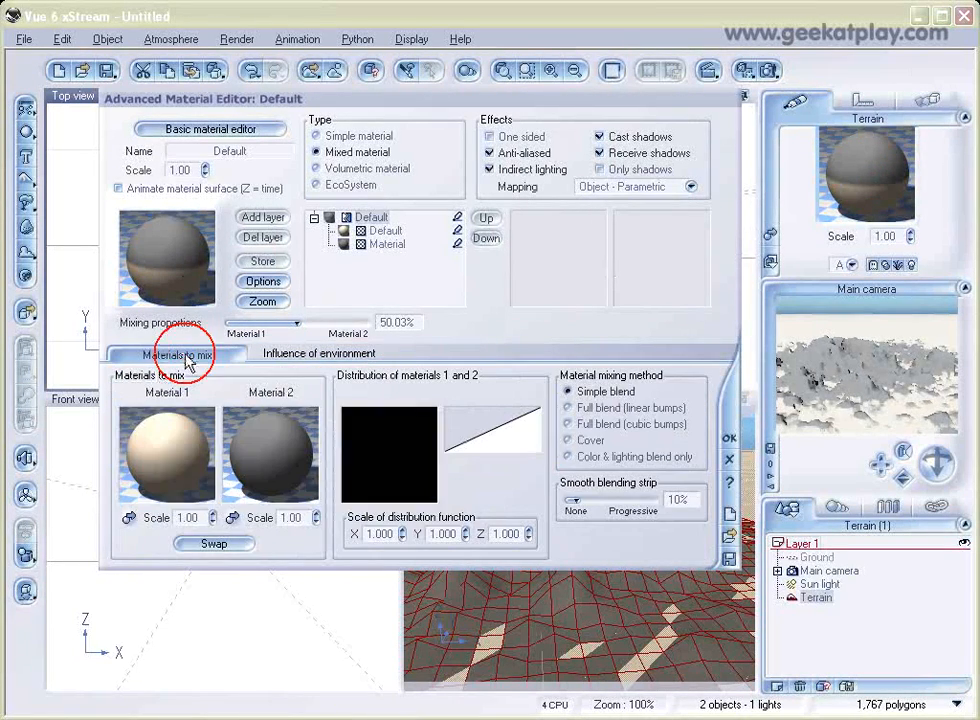
click(173, 462)
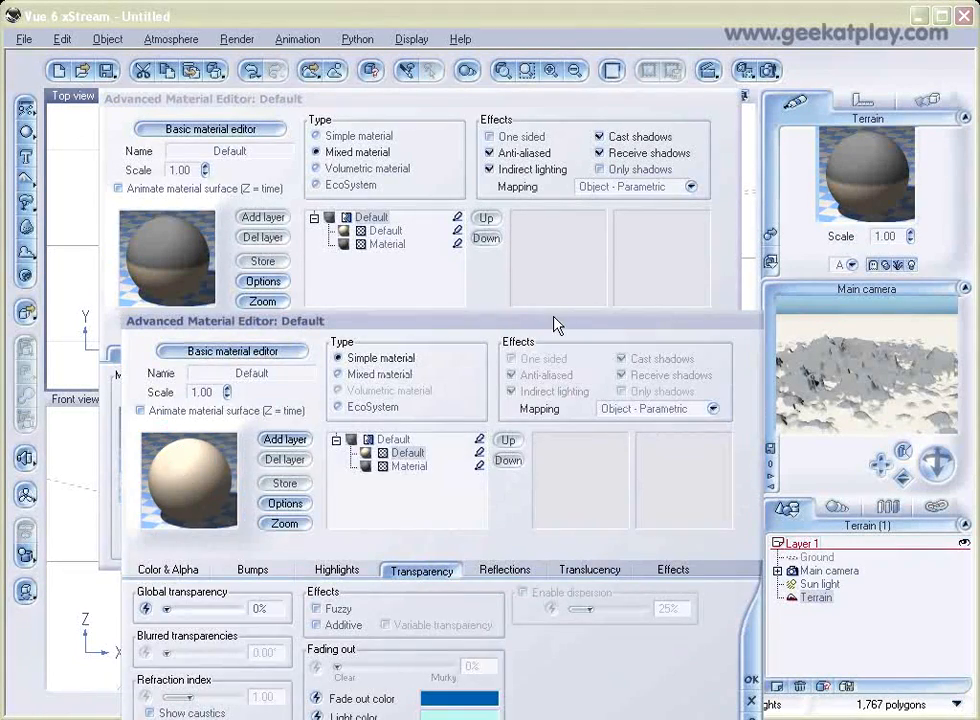
drag(556, 323, 540, 129)
click(143, 308)
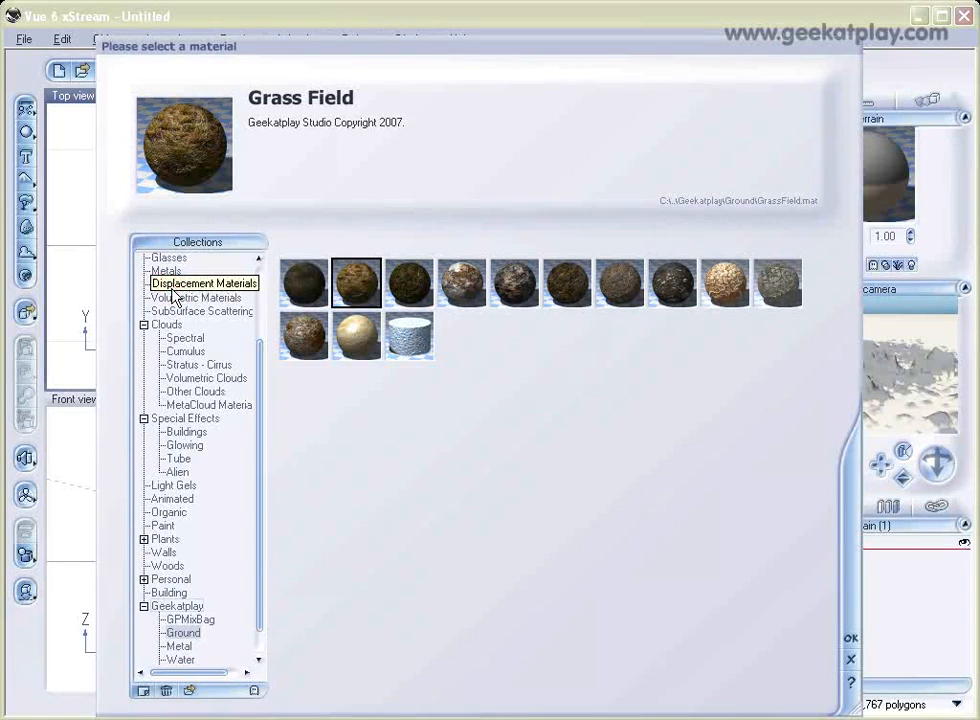
click(851, 636)
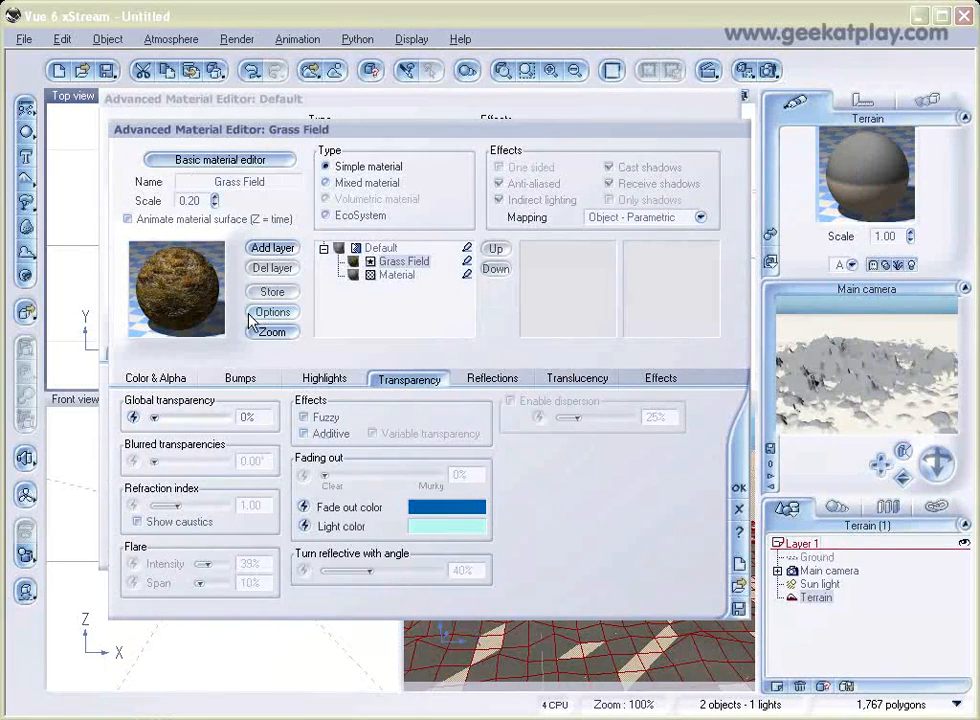
click(738, 488)
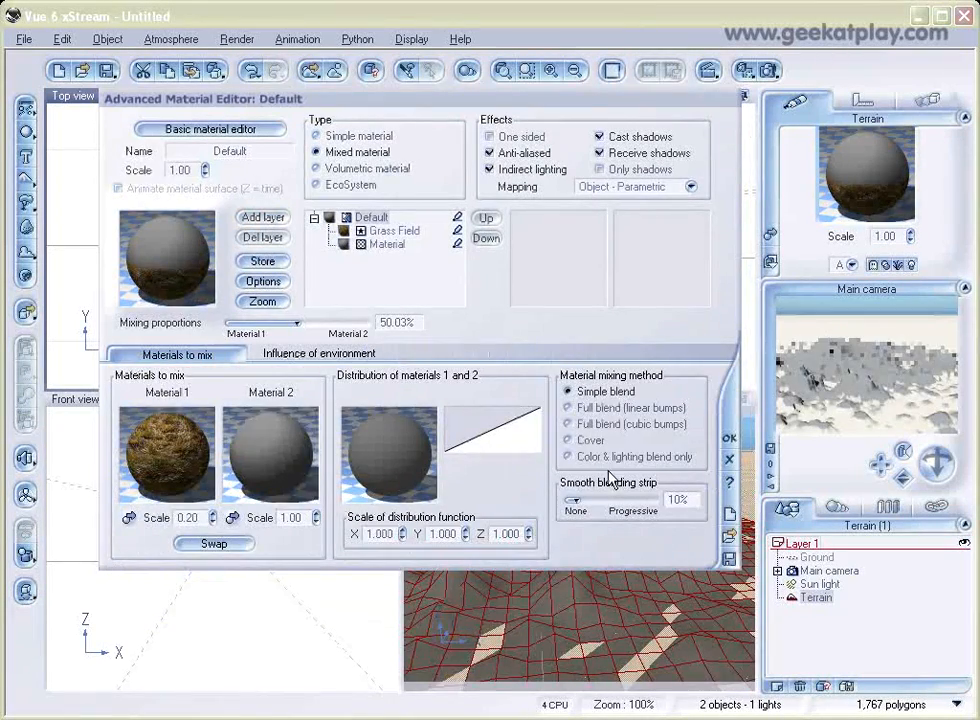
Step: Assign the Melted Rocks material from the Geekatplay Ground collection as material 2 of the terrain mix
double_click(265, 446)
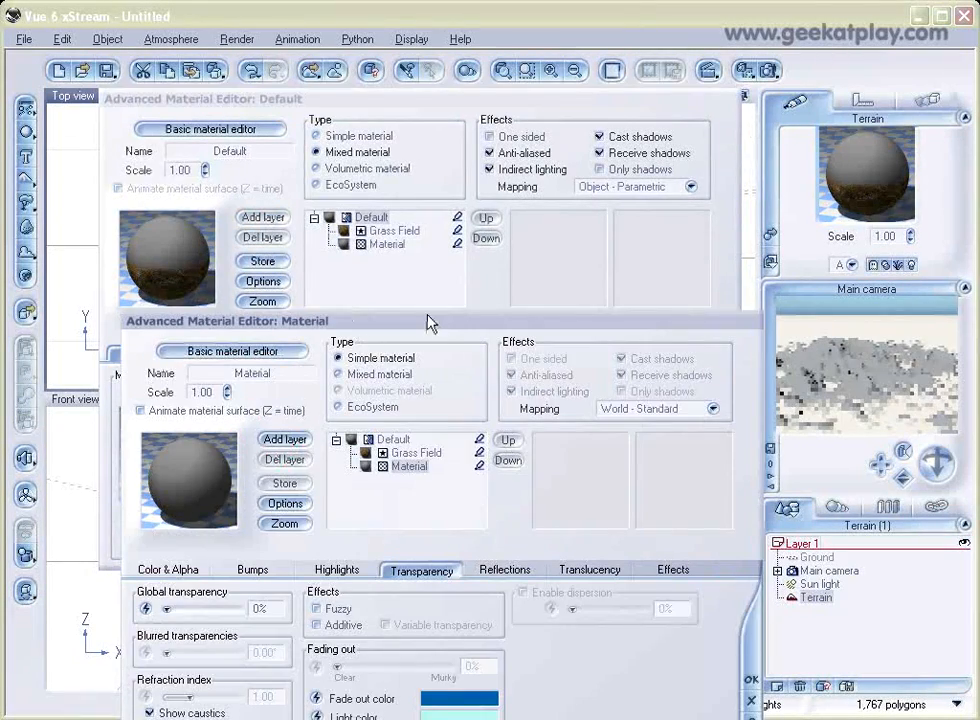
drag(428, 322, 413, 100)
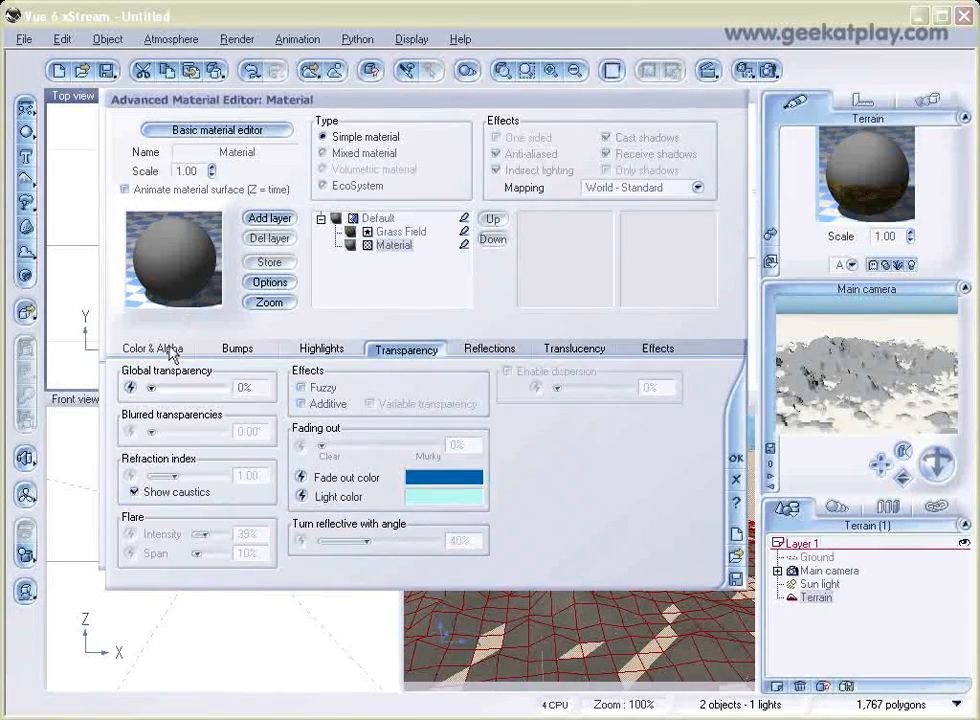
click(190, 262)
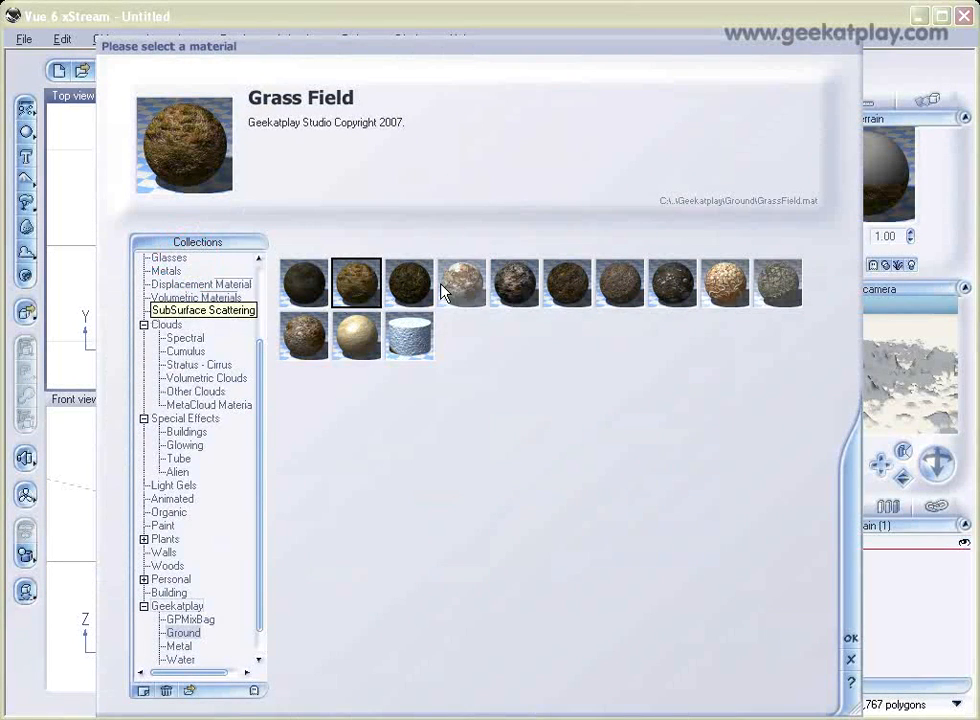
click(526, 288)
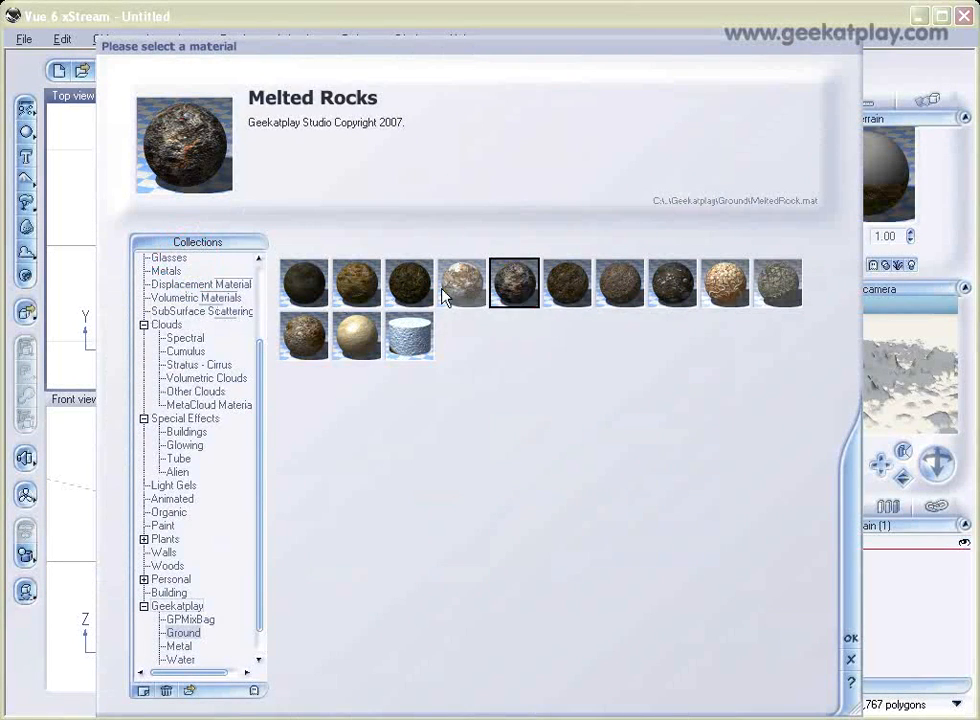
click(851, 638)
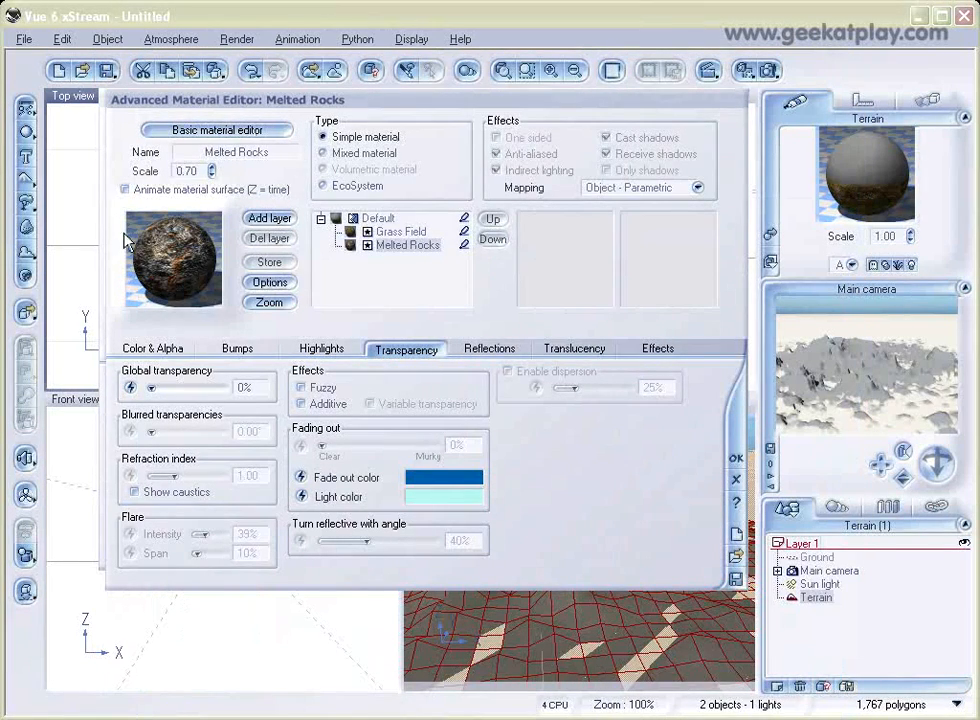
click(738, 460)
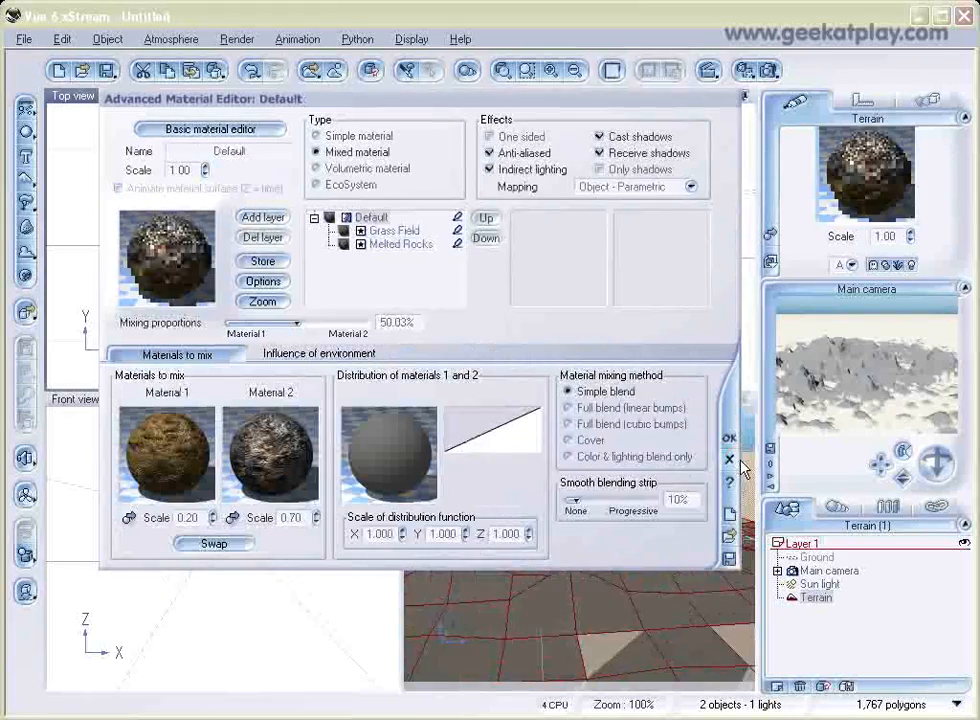
Step: Set the mixing proportions of the two terrain materials to 51.36% and accept the mixed material
click(296, 328)
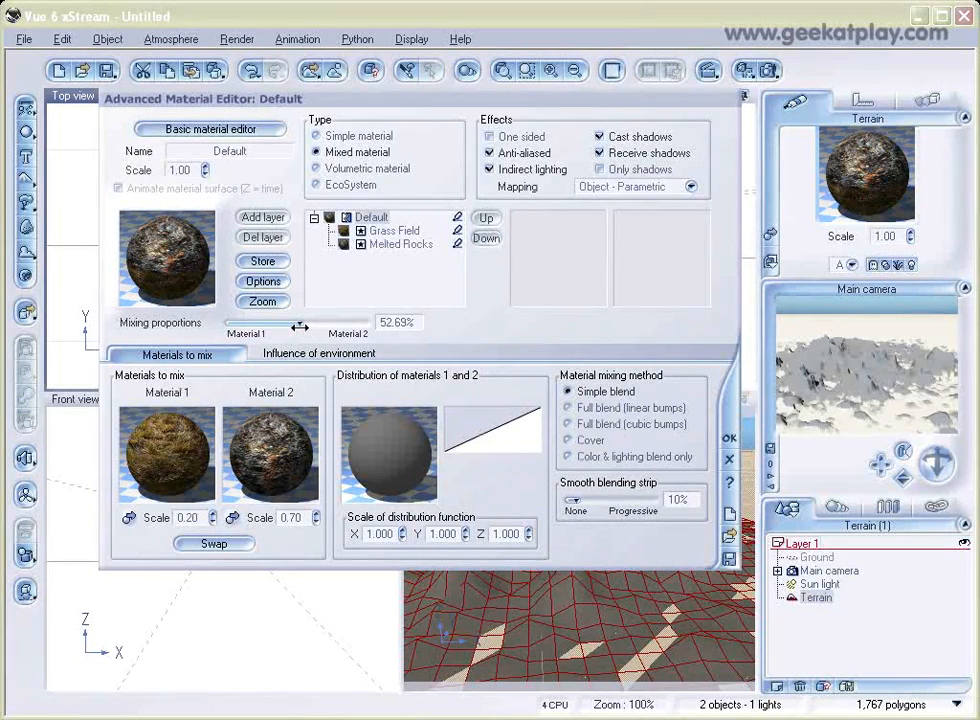
click(883, 400)
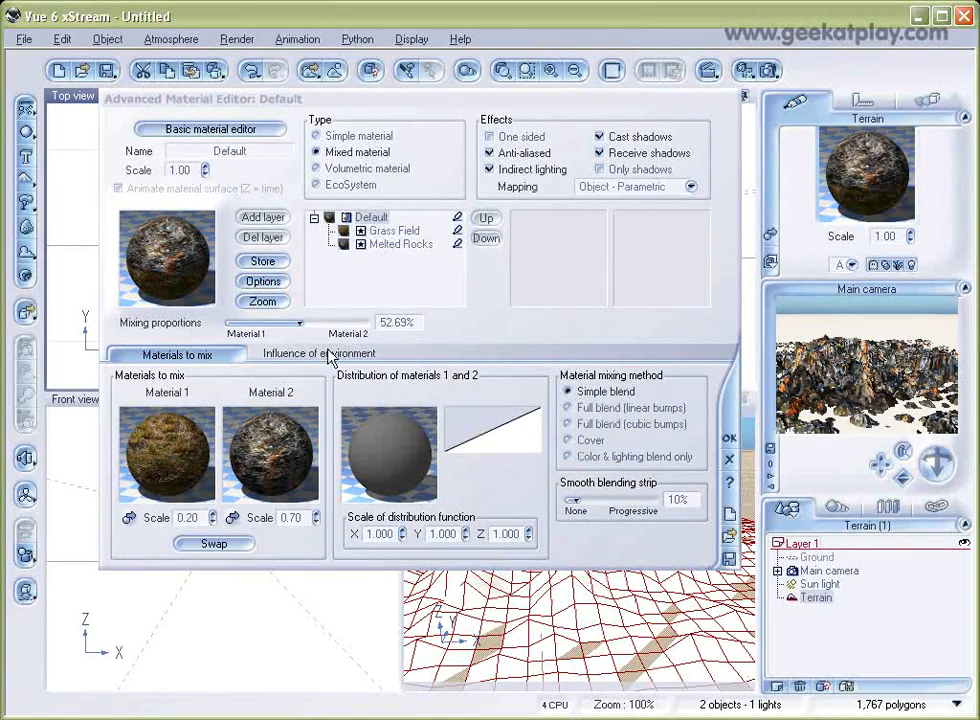
drag(299, 324, 296, 323)
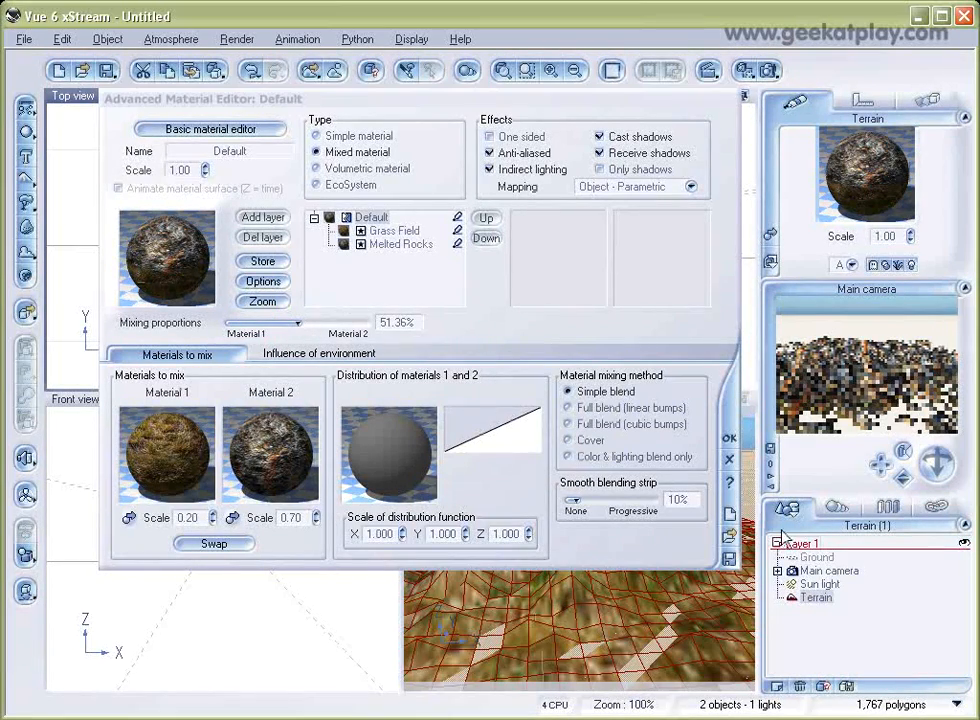
click(730, 440)
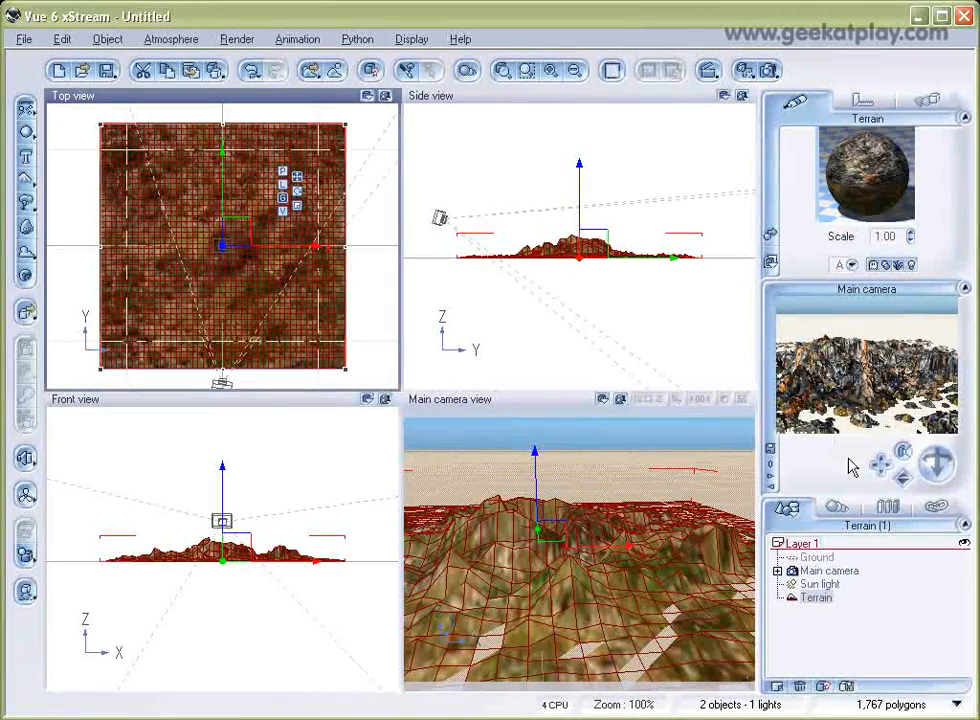
Step: Apply the Grass Field material to the Ground plane
click(822, 557)
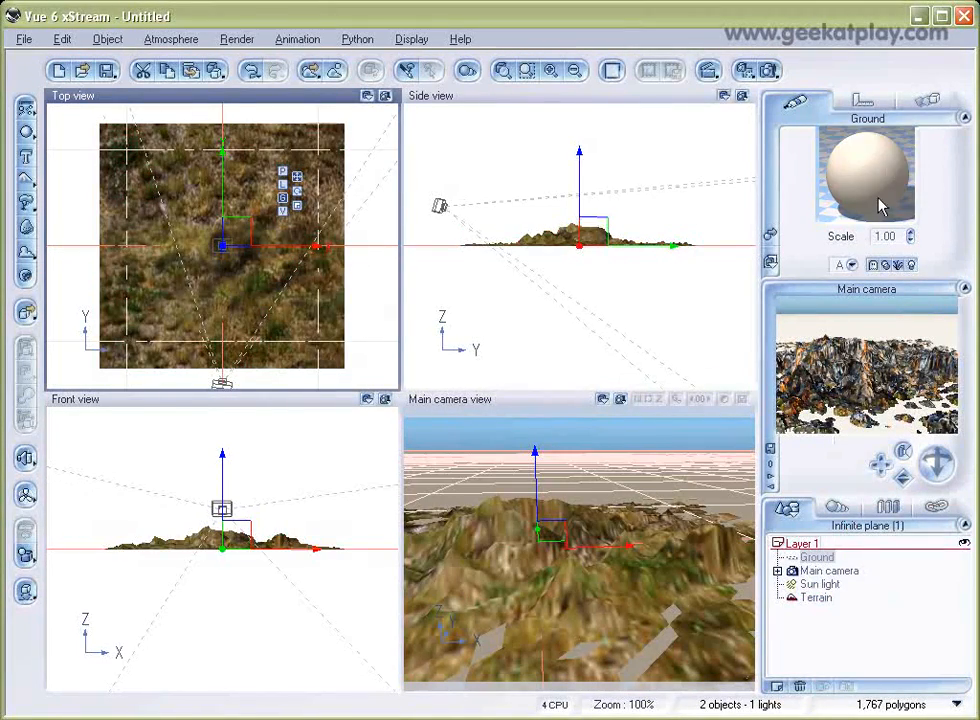
double_click(875, 176)
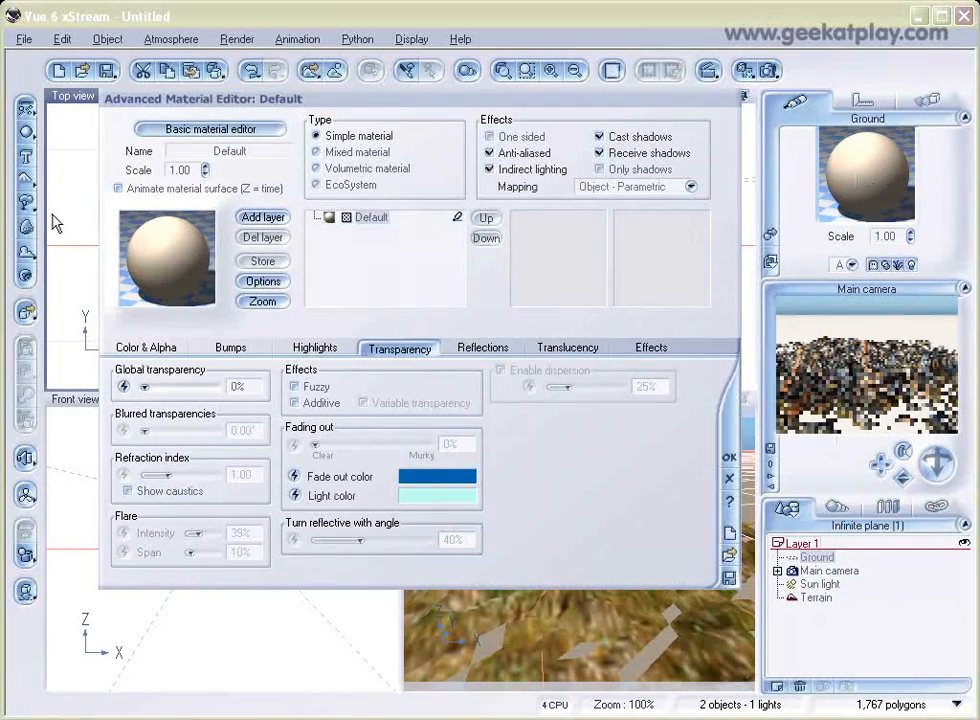
double_click(181, 255)
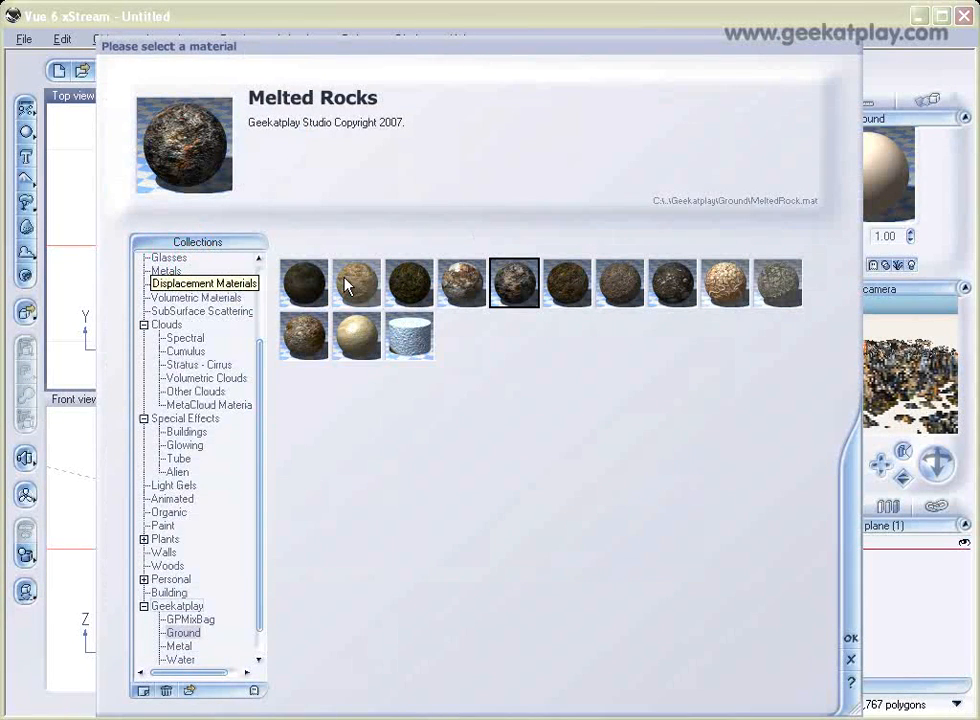
click(348, 285)
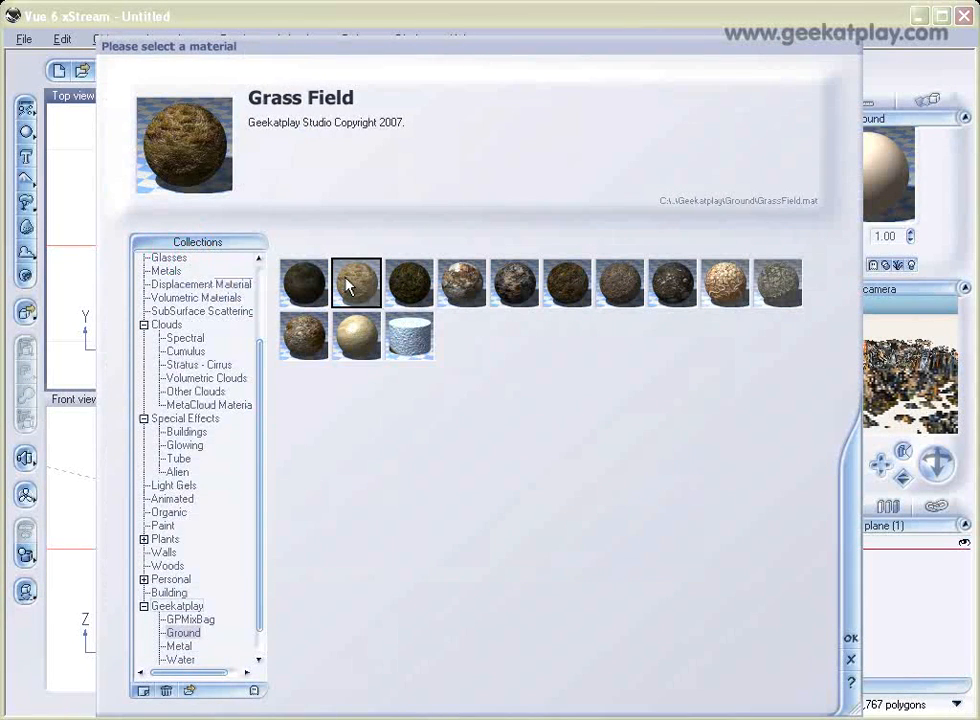
click(850, 638)
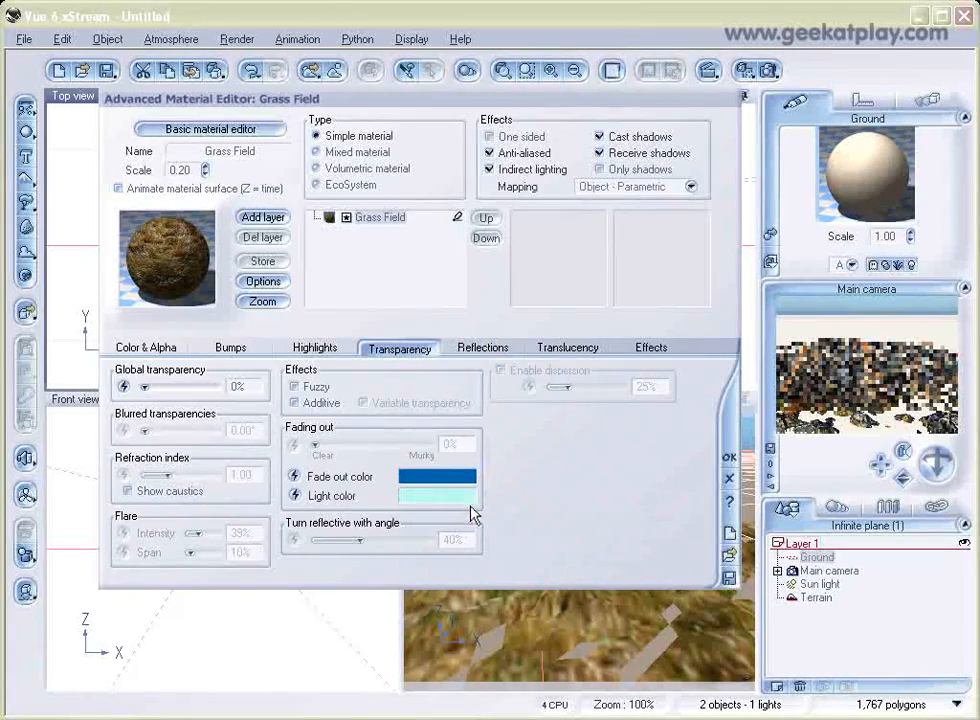
click(729, 457)
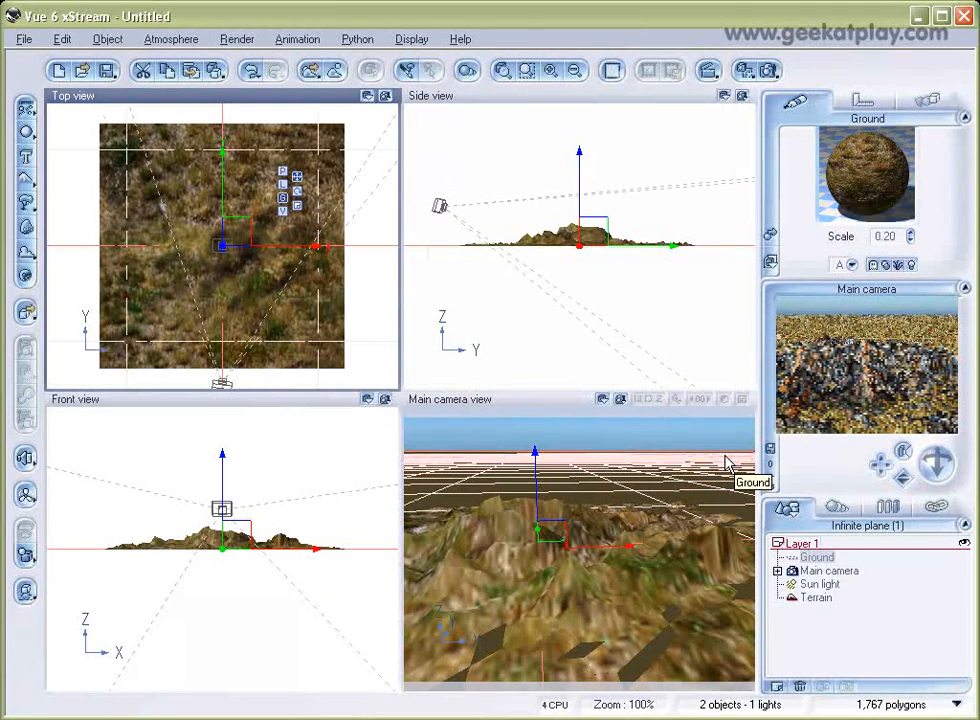
Step: Add a sphere at the terrain's centre and change its material type to Simple material
click(27, 133)
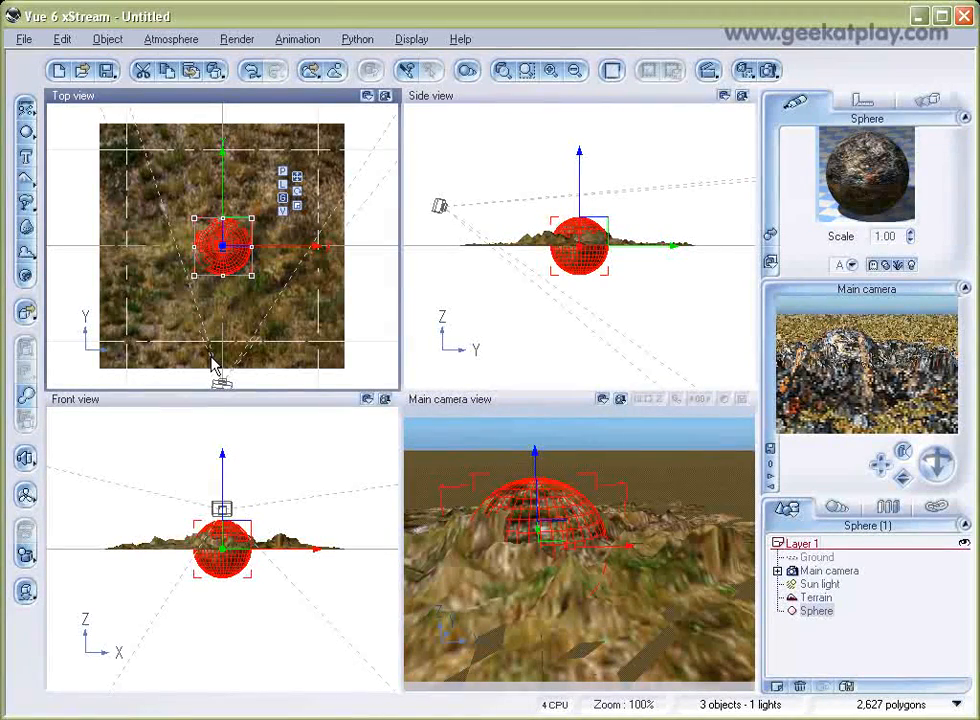
double_click(850, 225)
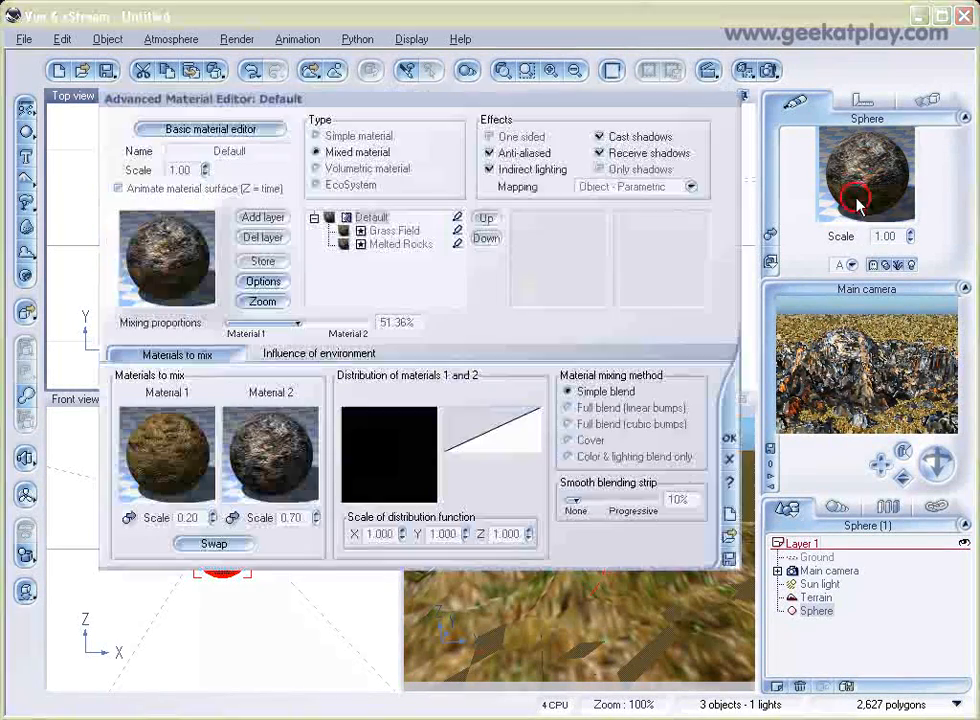
click(316, 135)
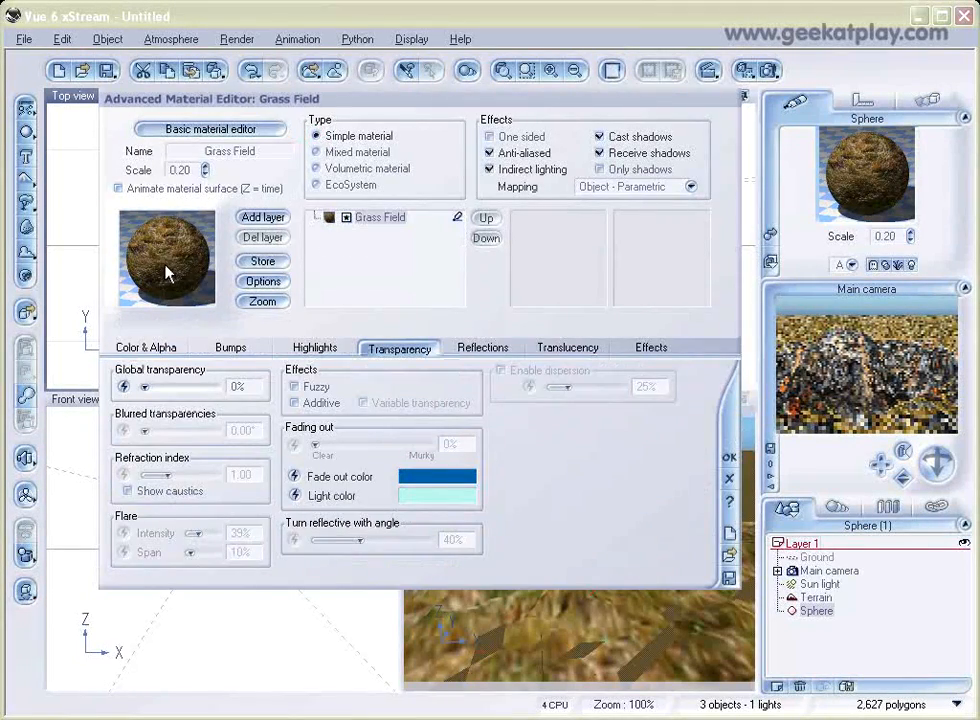
Step: Load the Troubled water material from the Liquids collection onto the sphere
click(166, 272)
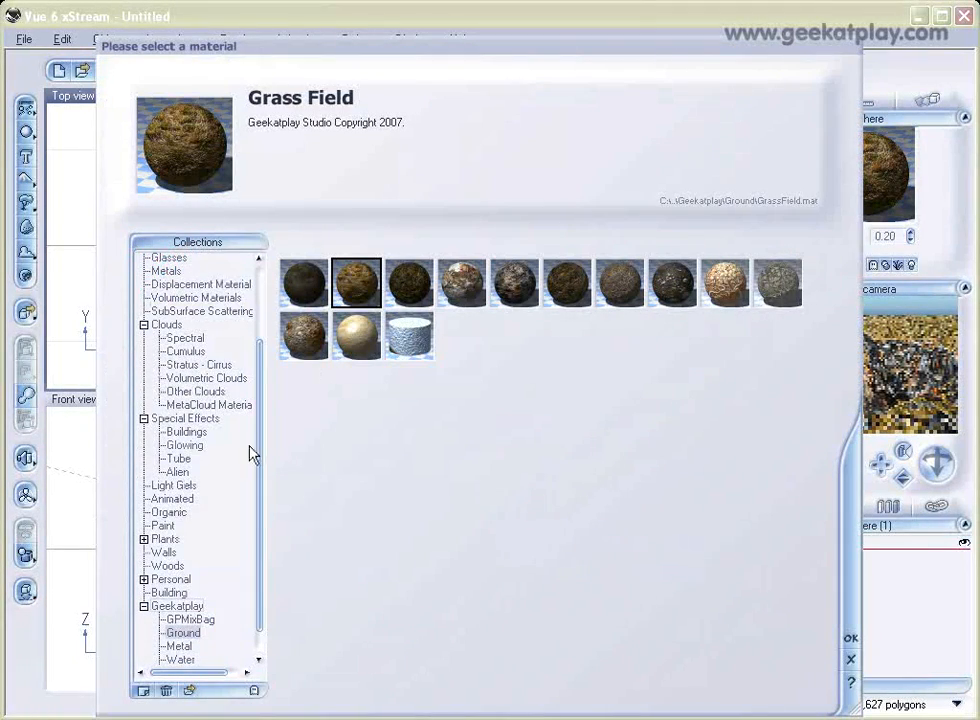
scroll(258, 455, up, 3)
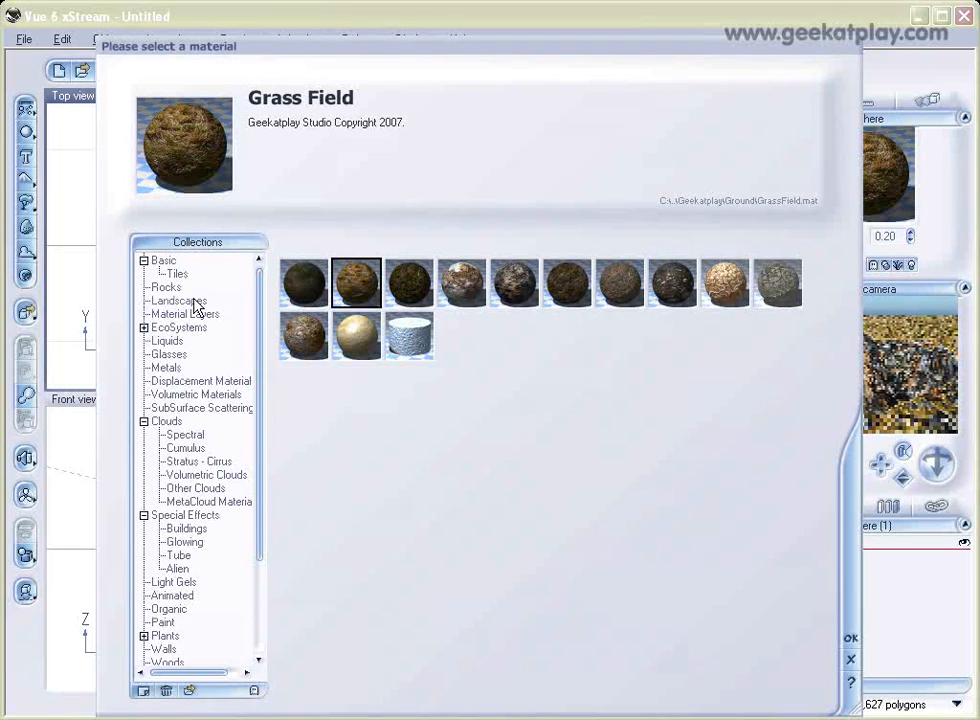
click(168, 341)
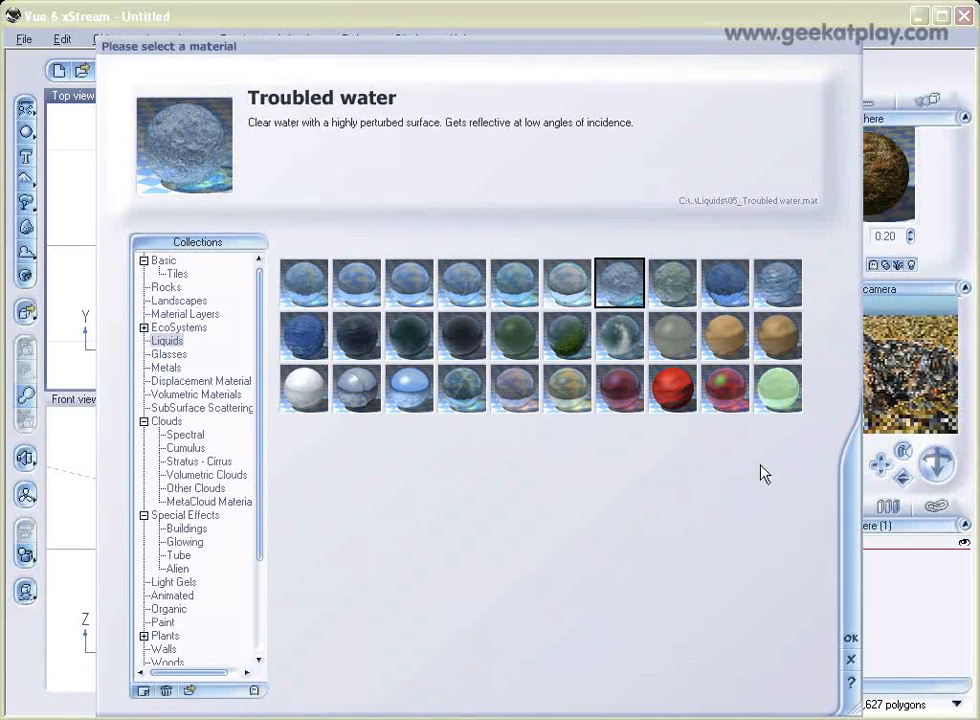
click(722, 280)
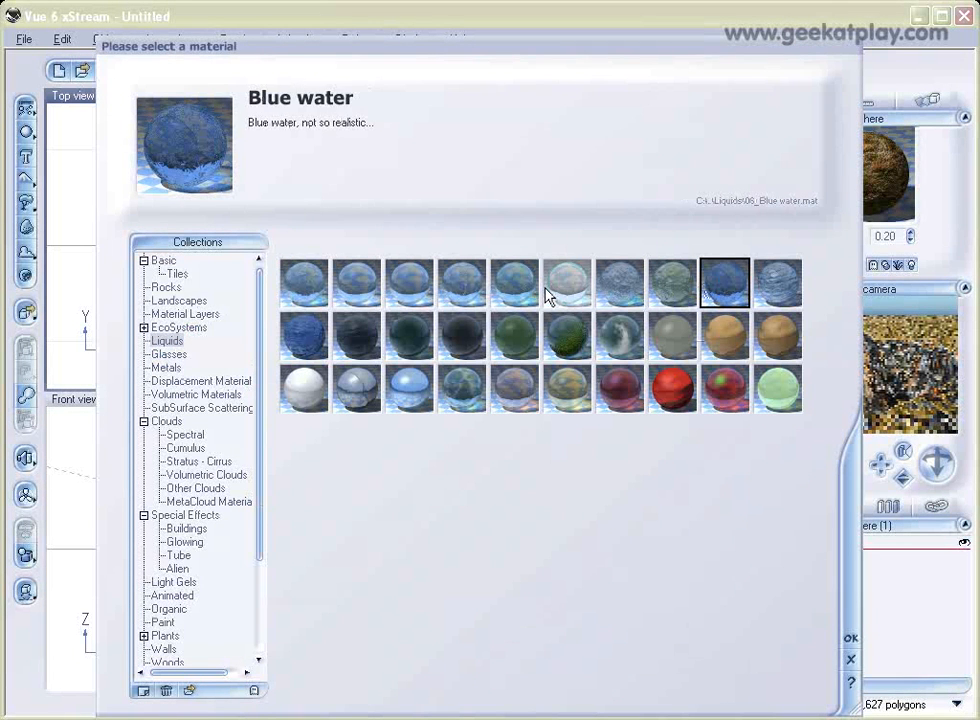
click(574, 280)
click(676, 290)
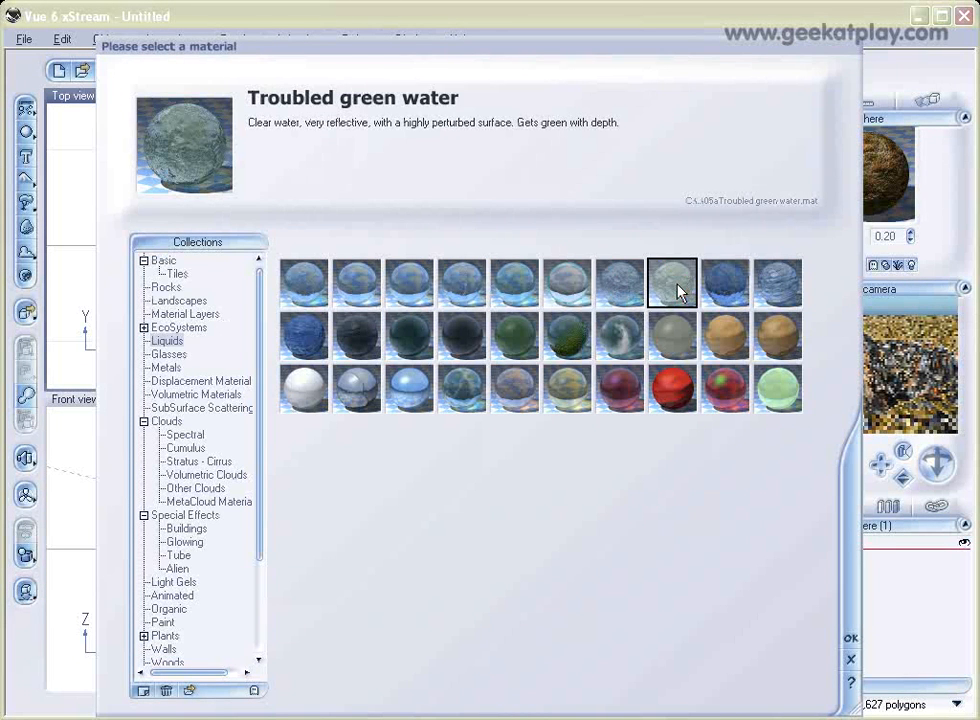
click(633, 300)
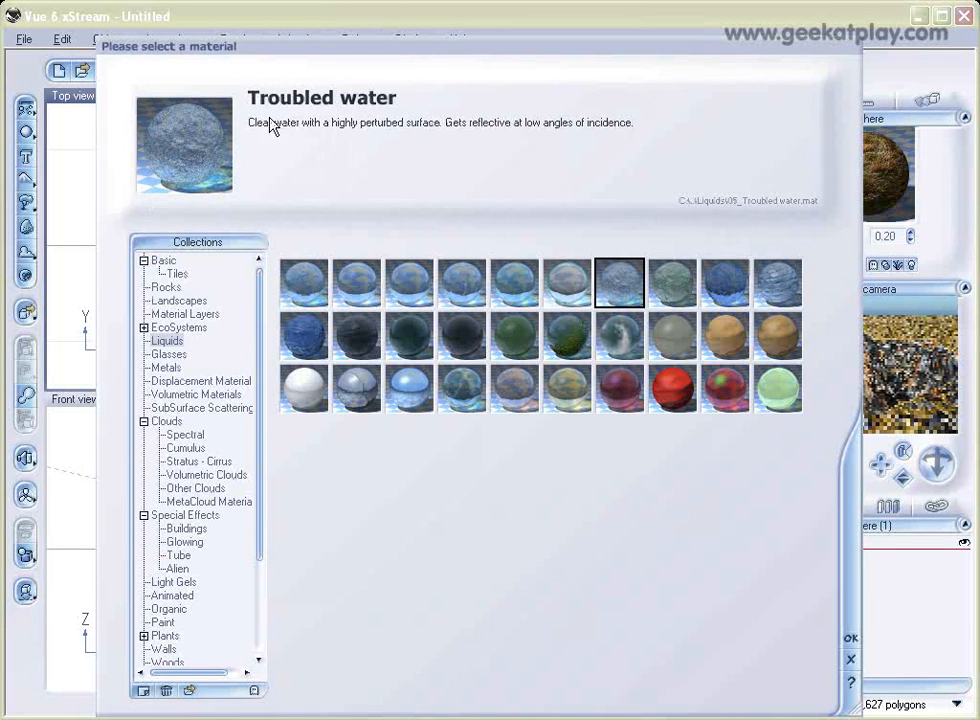
click(851, 637)
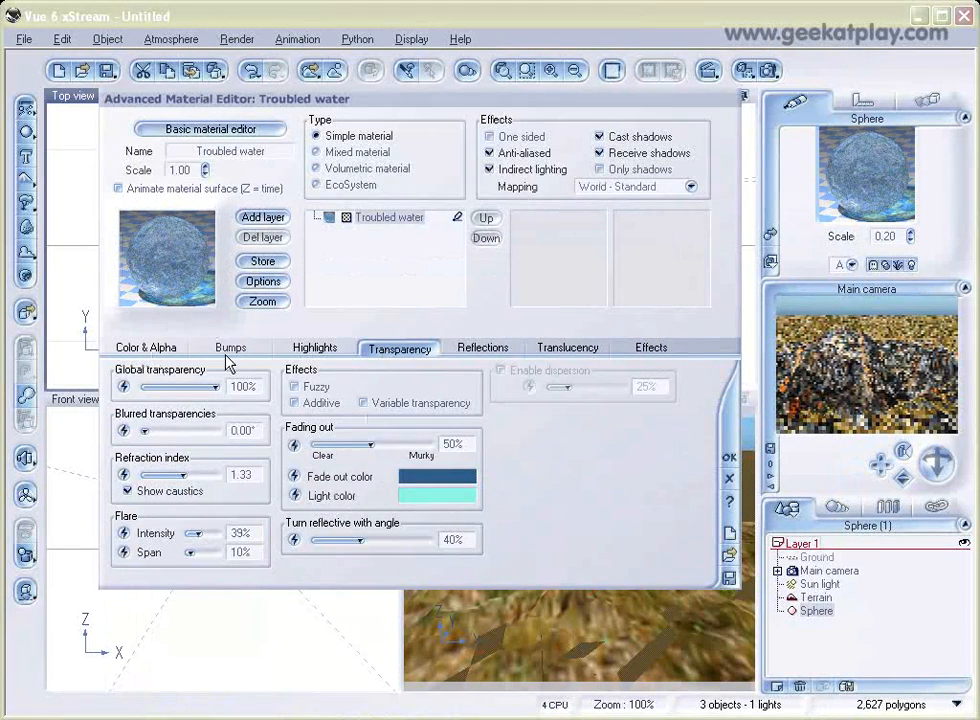
Step: Change the overall color of the sphere's water material to a saturated bright orange and accept the color
click(144, 347)
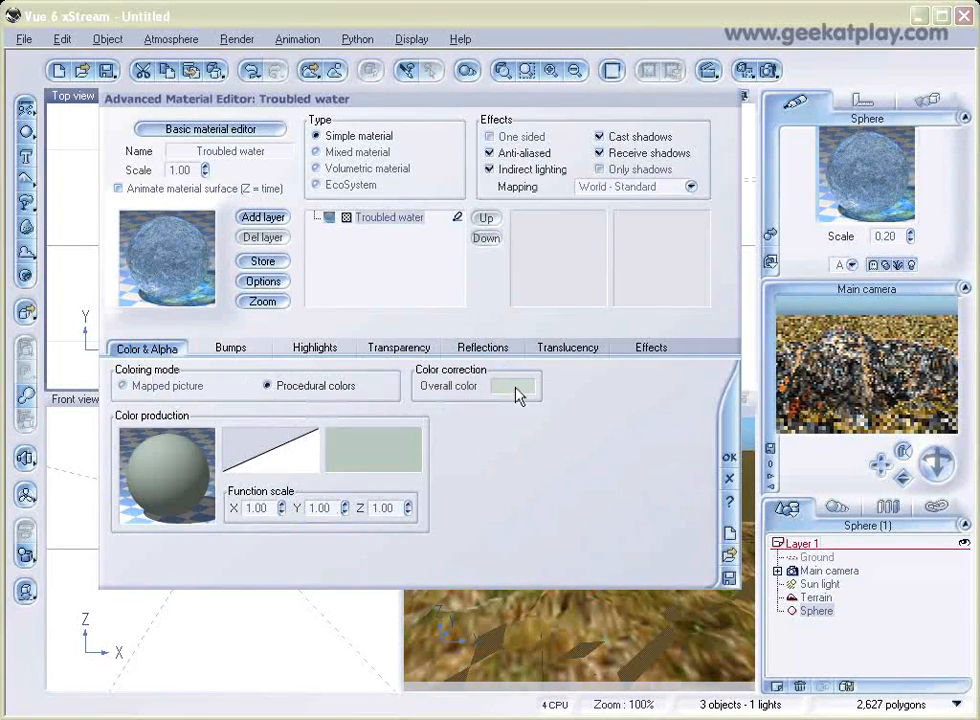
double_click(519, 391)
drag(514, 387, 473, 319)
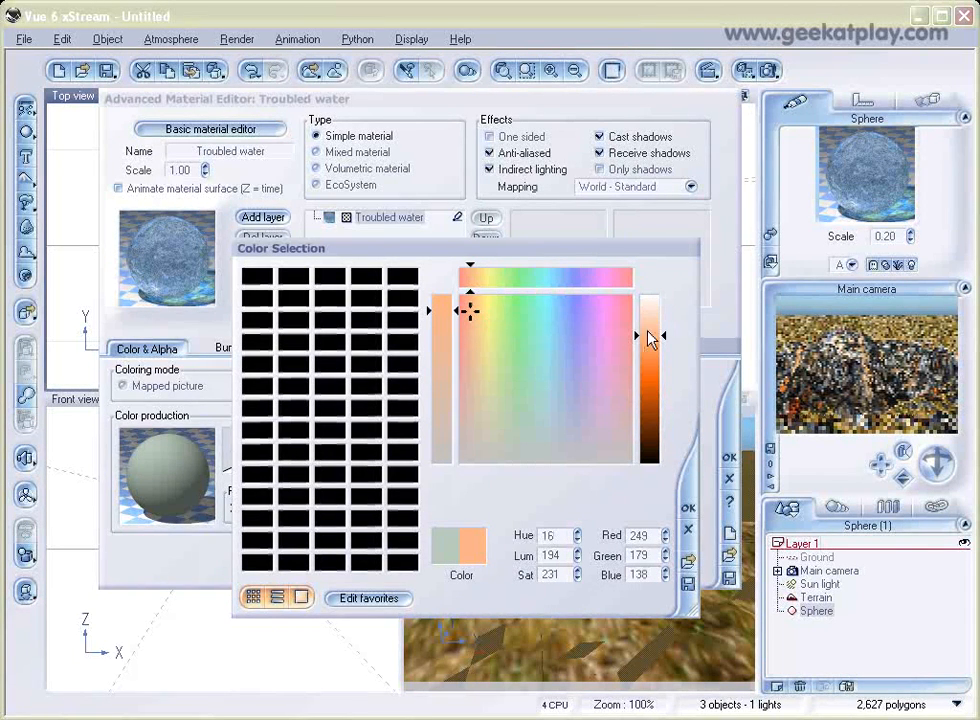
drag(667, 341, 667, 374)
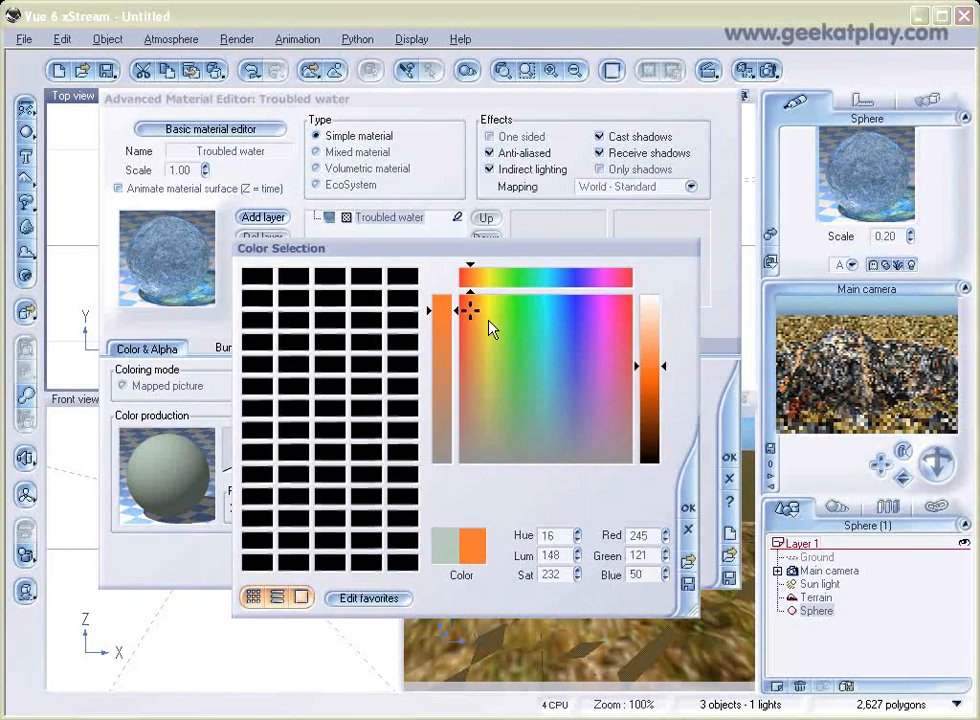
drag(474, 314, 470, 314)
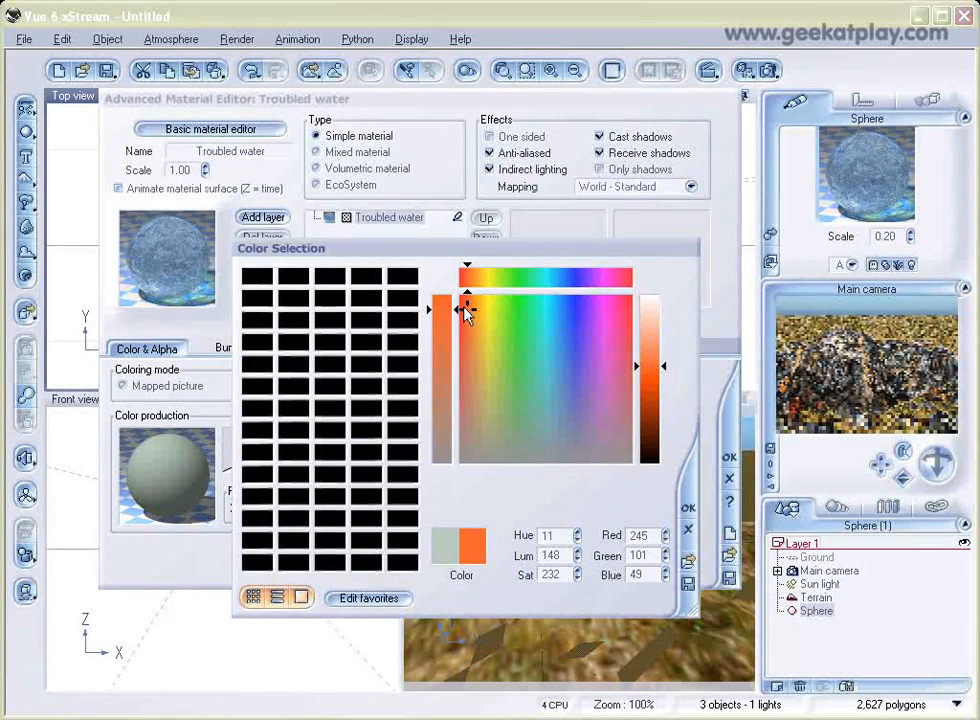
drag(666, 370, 666, 375)
click(688, 509)
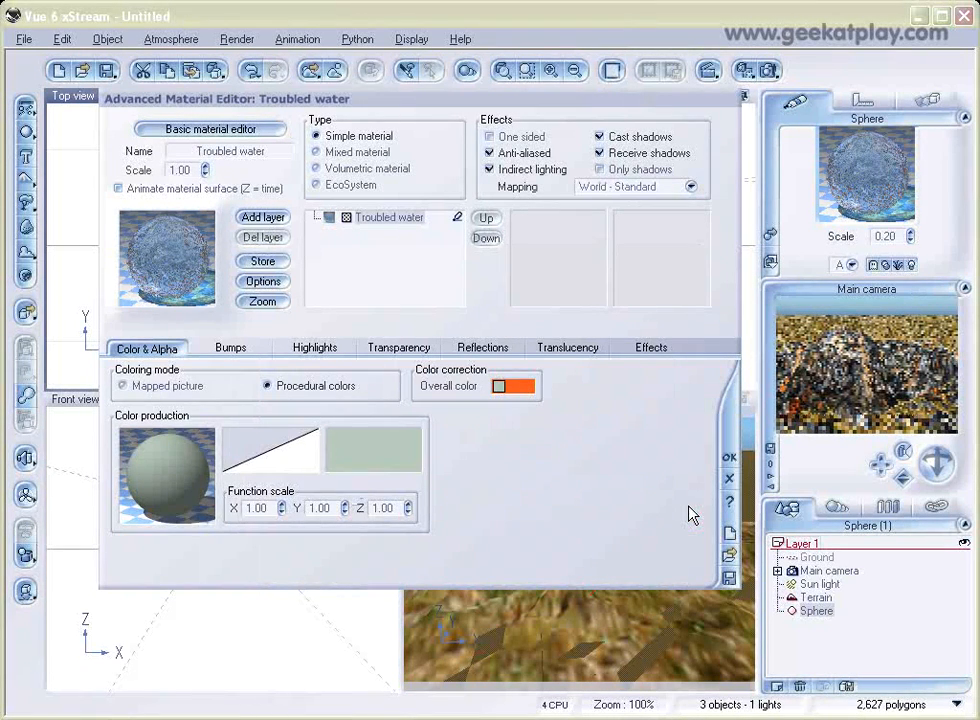
Step: Set the transparency fade out color of the water material to dark orange (red 169, green 66, blue 15)
click(402, 349)
click(437, 477)
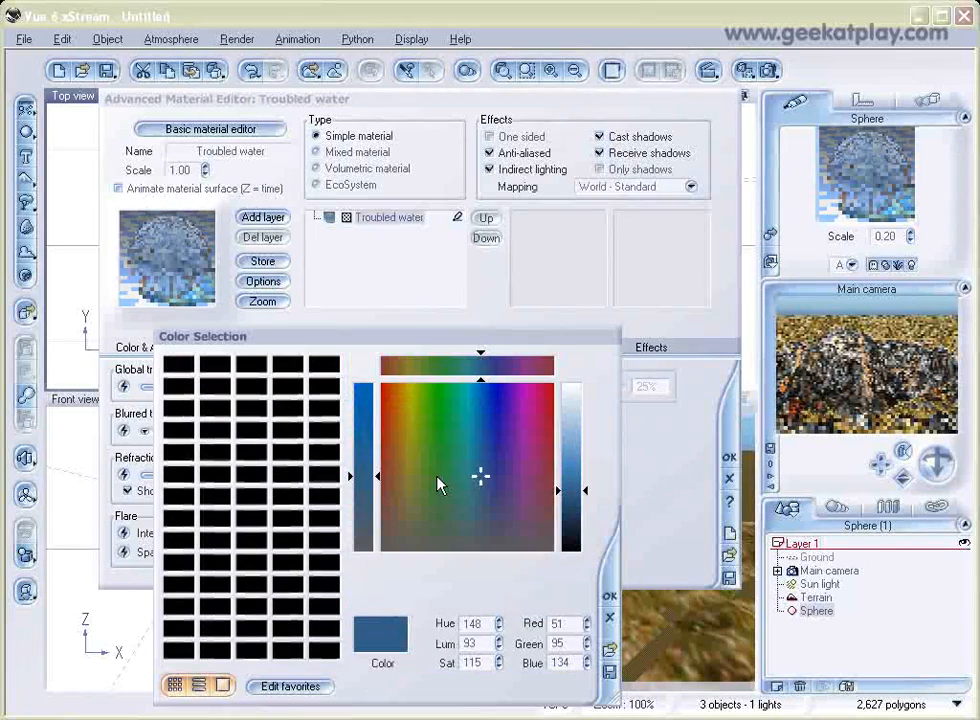
drag(481, 478, 390, 412)
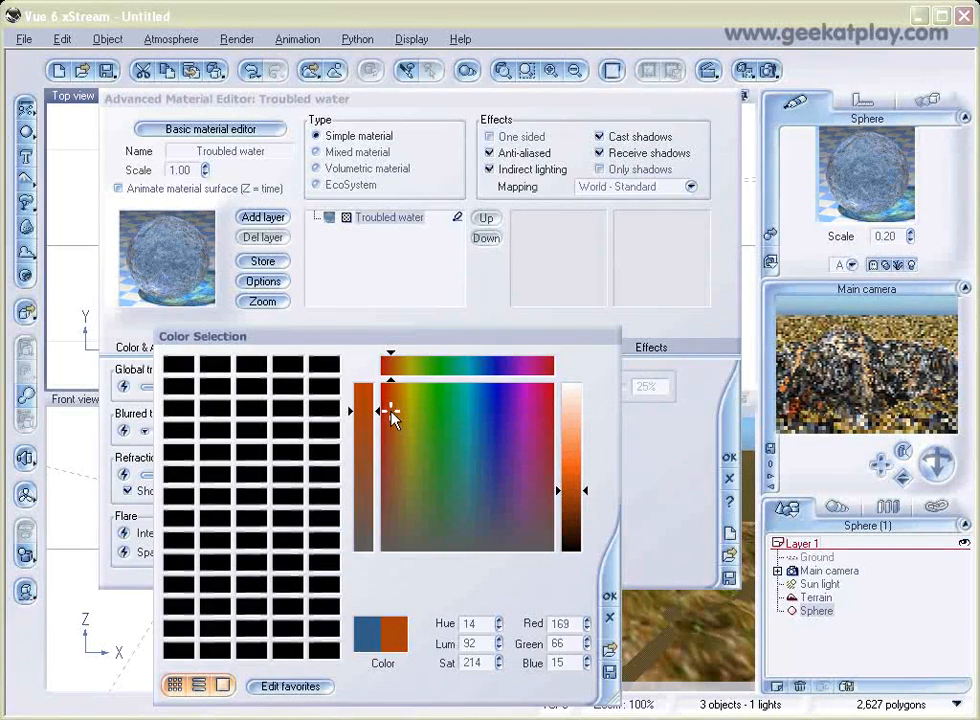
click(609, 597)
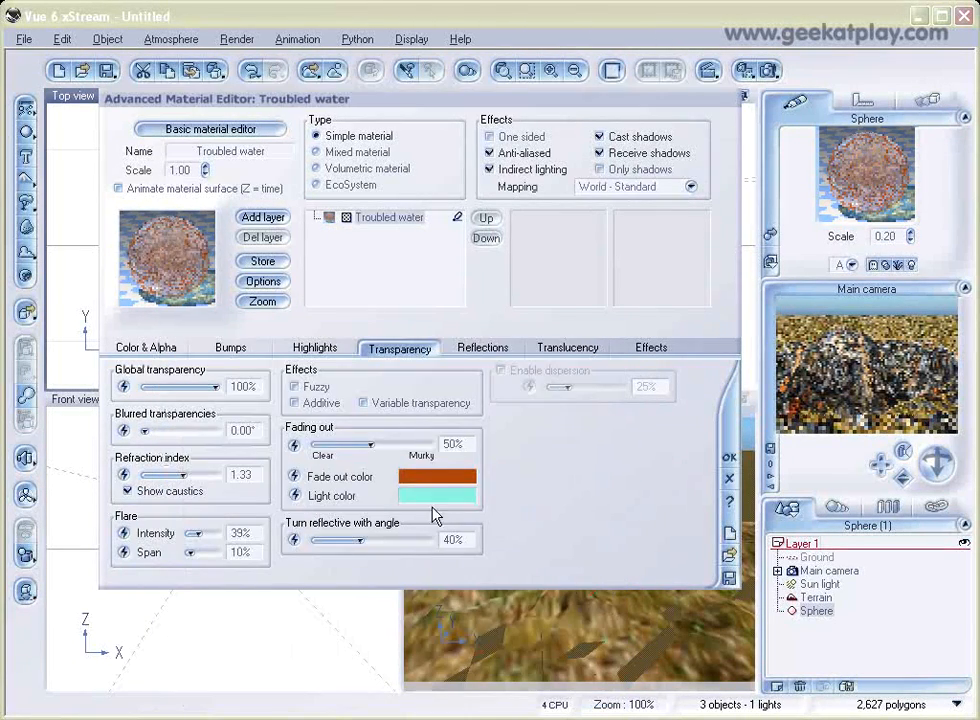
Step: Set the transparency light color of the water material to pale orange (red 249, green 216, blue 152)
click(440, 376)
drag(461, 407, 401, 427)
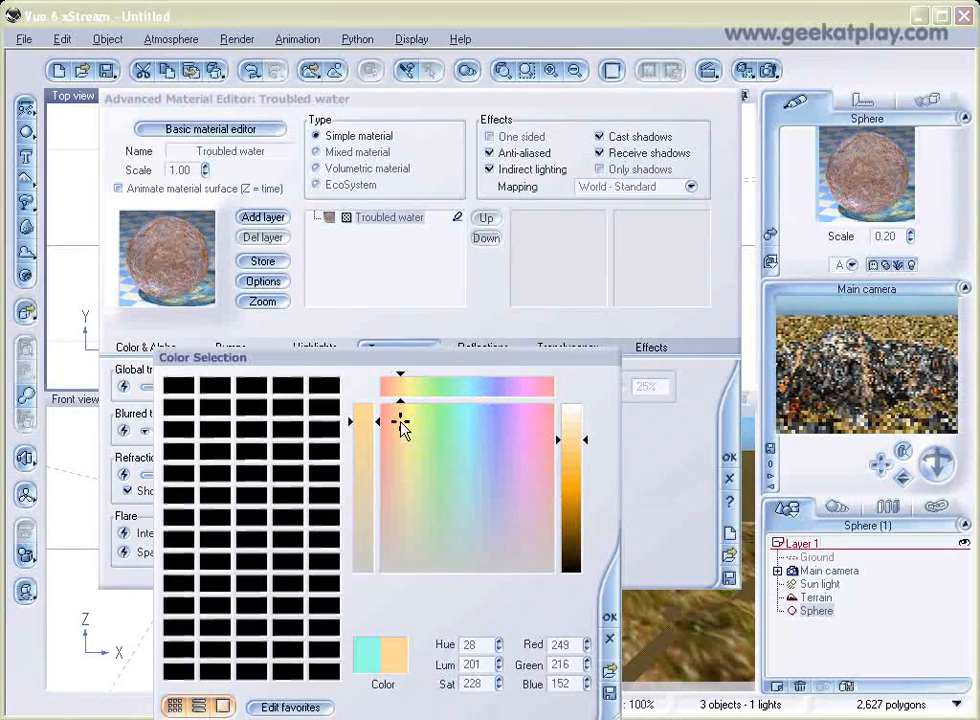
click(611, 618)
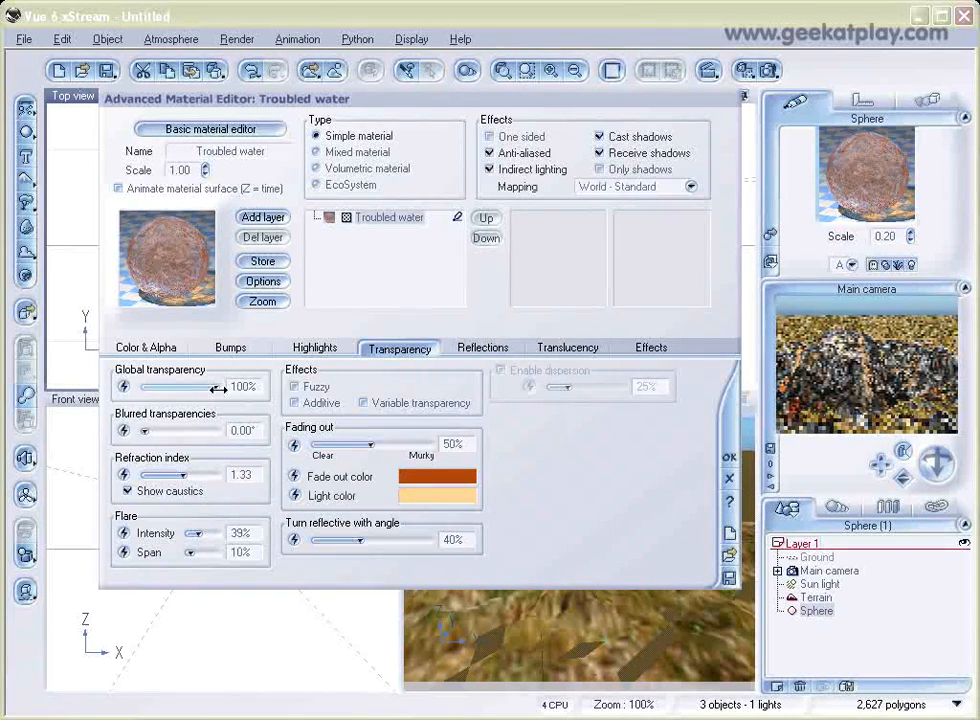
Step: Reduce the material's global transparency to a little over half and accept the edited sphere material
drag(218, 389, 205, 392)
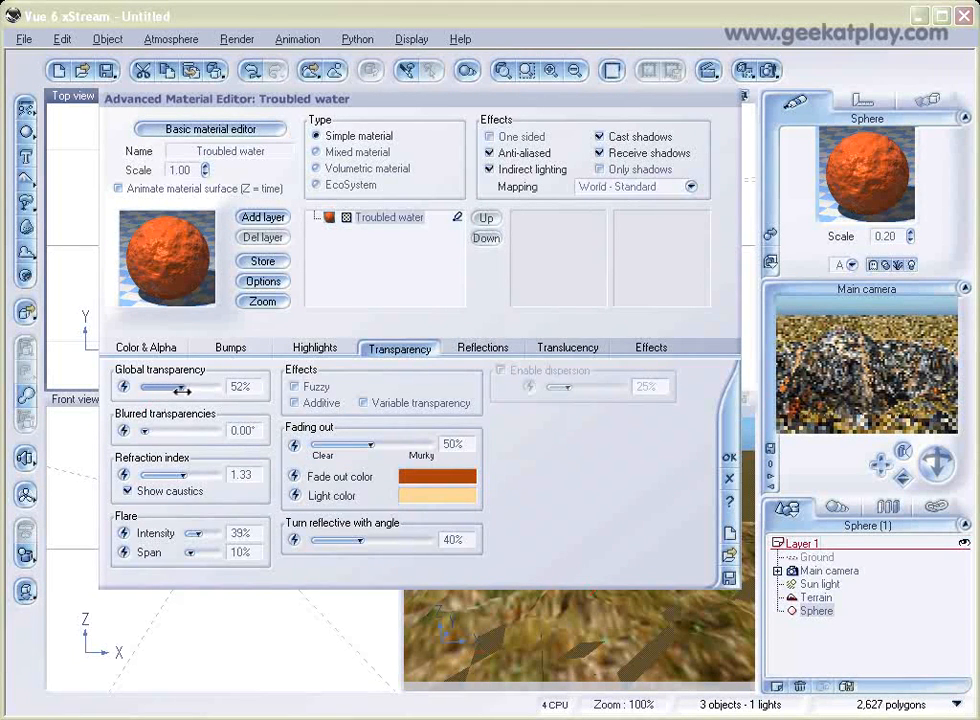
drag(186, 390, 187, 390)
click(729, 460)
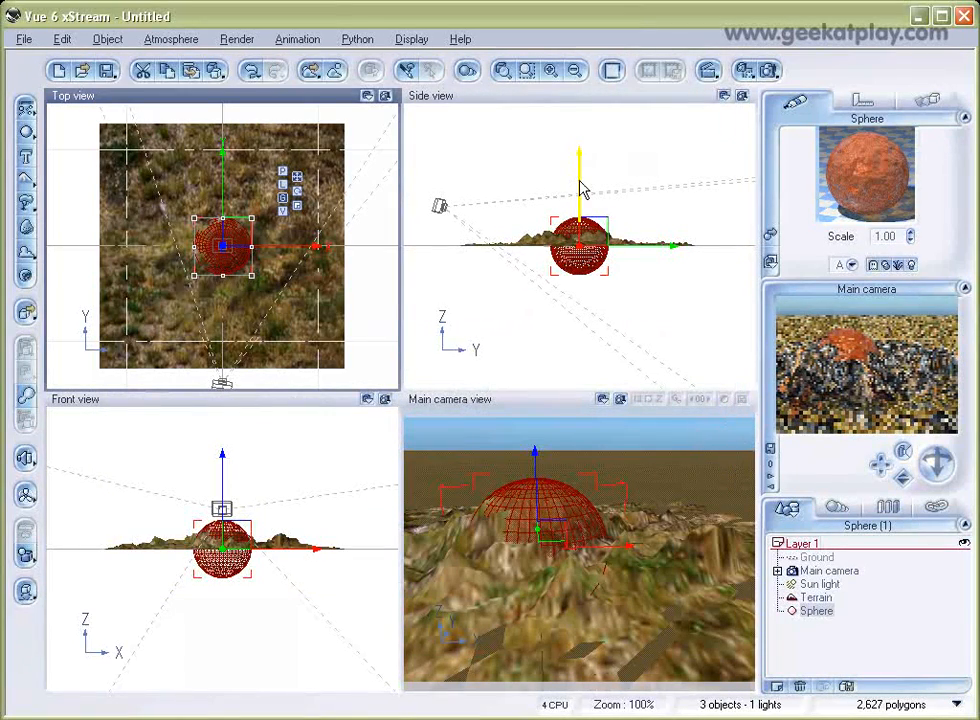
Step: Lower the sphere vertically until only its cap sits above ground level inside the terrain's central hollow
mouse_move(585, 187)
mouse_down()
mouse_move(581, 178)
mouse_move(585, 200)
mouse_up()
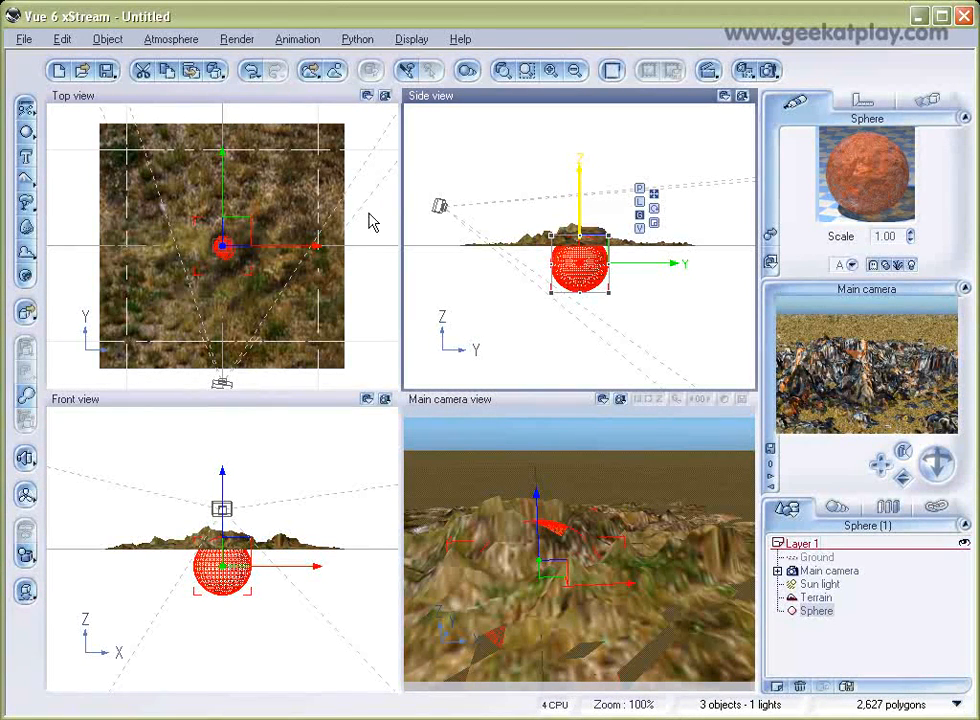
click(247, 238)
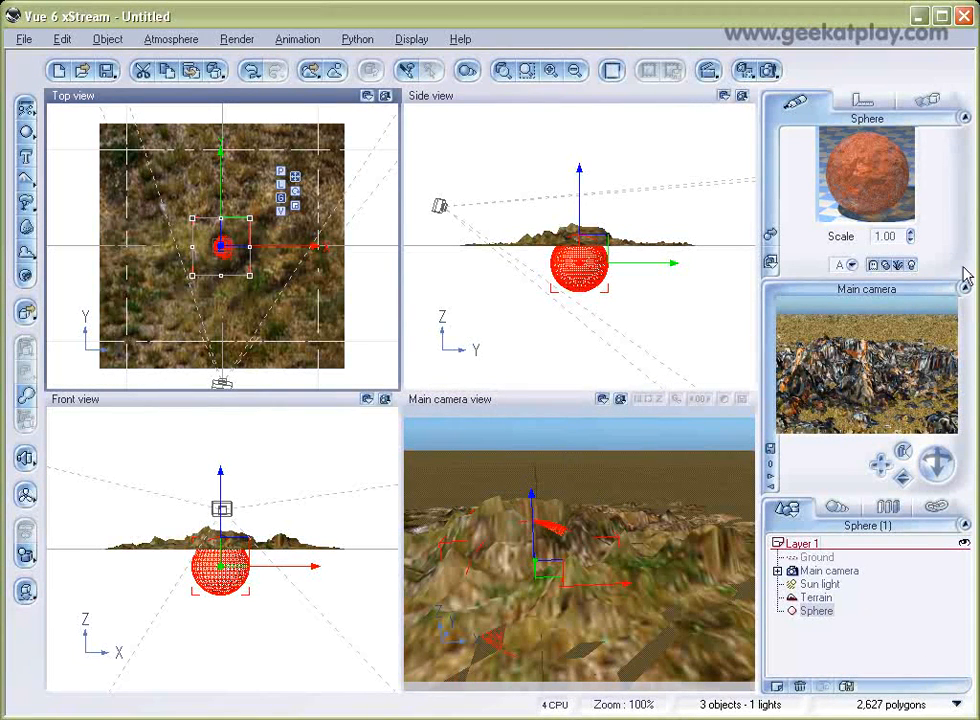
Step: Add a quadratic spot light at the terrain's centre and raise it well above the peak, shining down on the sphere
click(26, 460)
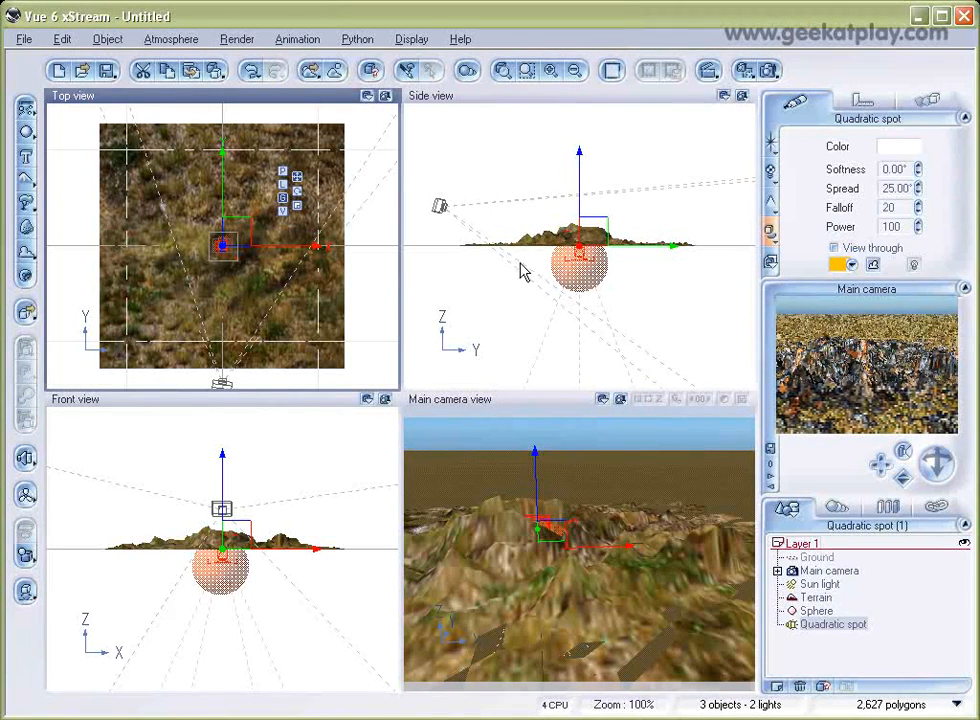
click(556, 537)
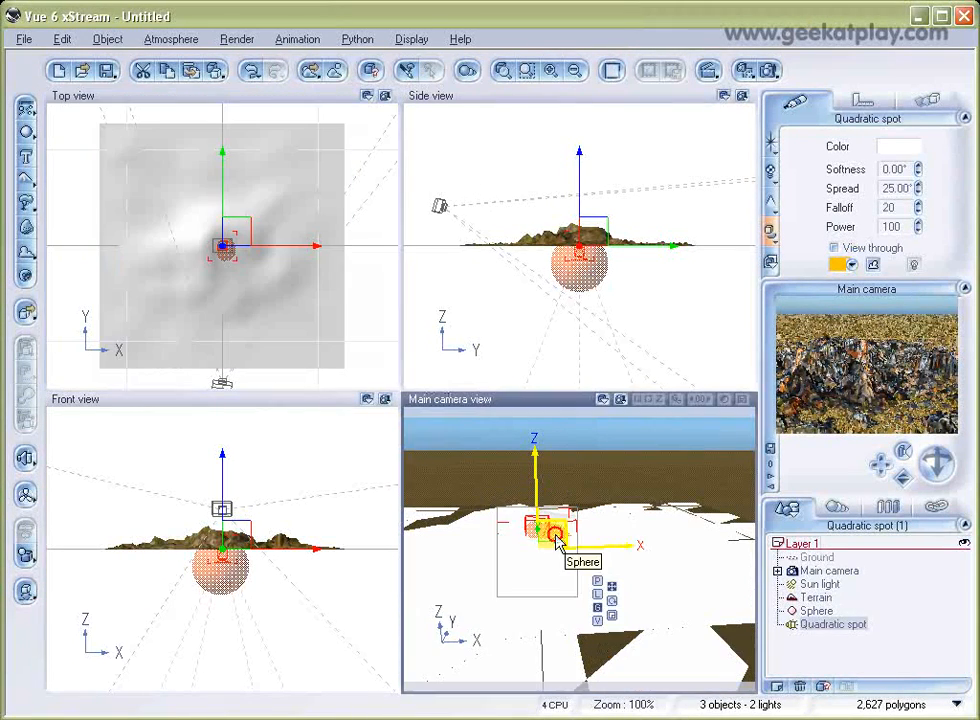
drag(556, 540, 558, 500)
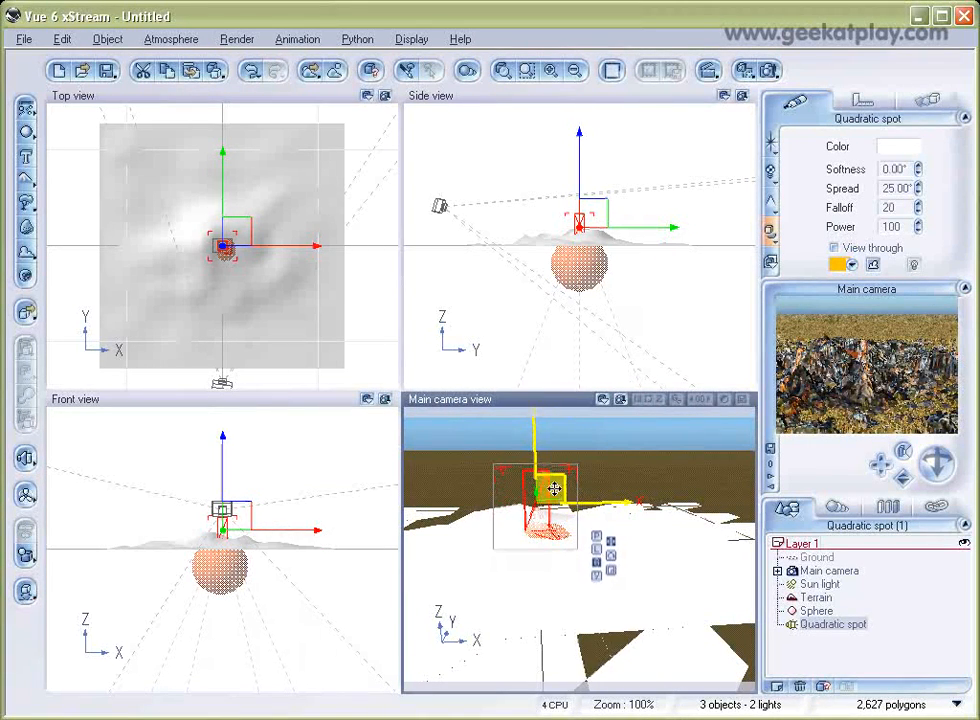
click(581, 187)
drag(581, 187, 587, 155)
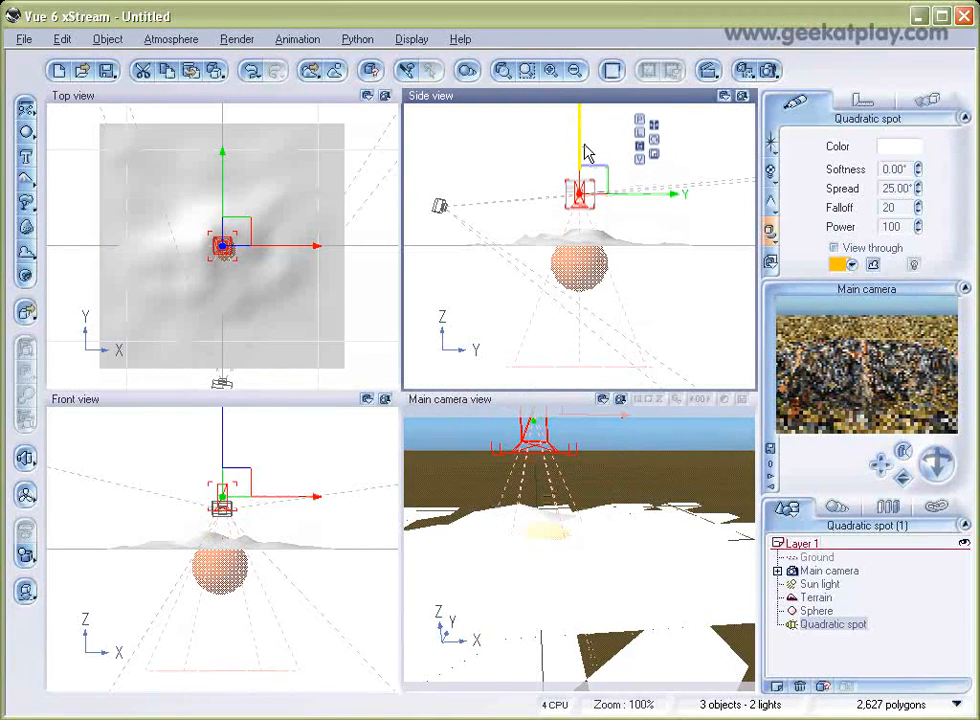
Step: Set the quadratic spot's light color to orange (red 244, green 117, blue 63)
click(897, 147)
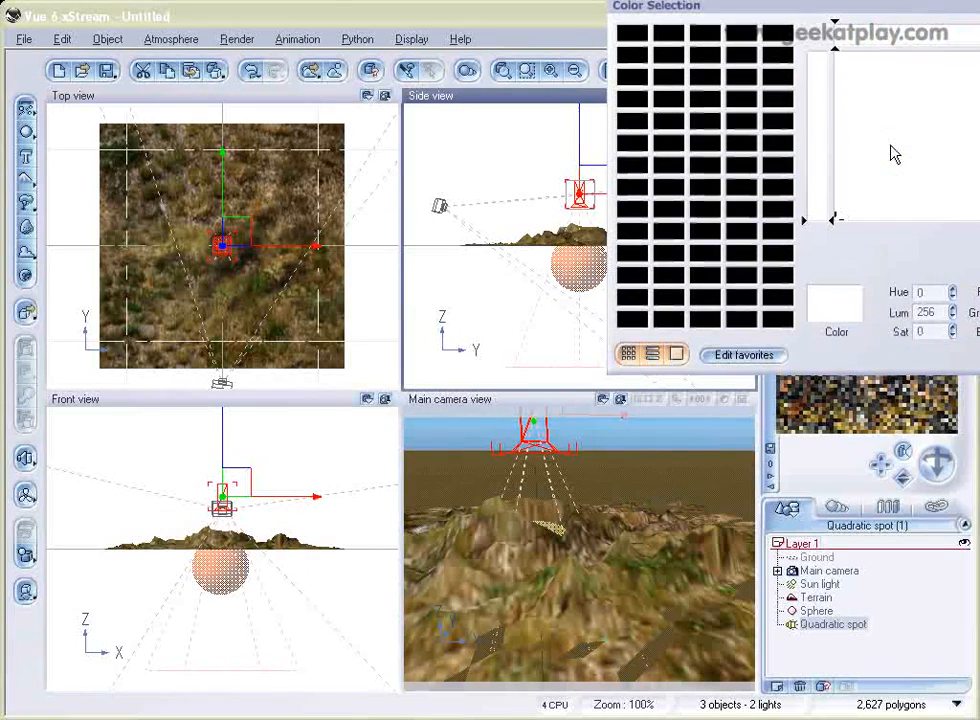
drag(928, 12, 800, 103)
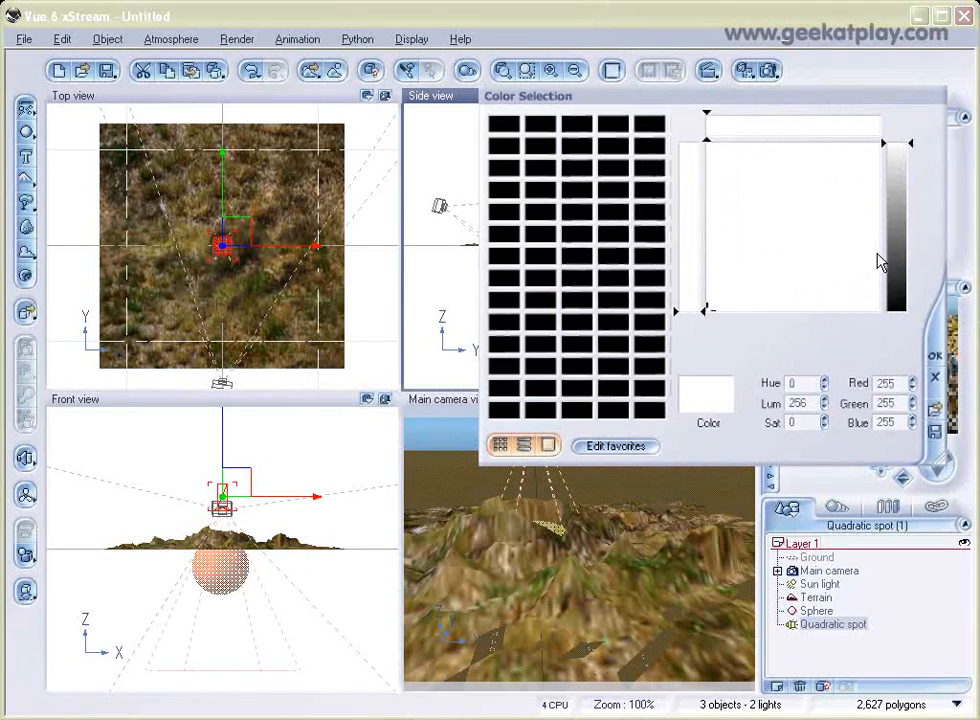
drag(706, 318, 720, 167)
drag(913, 200, 915, 219)
drag(722, 164, 716, 161)
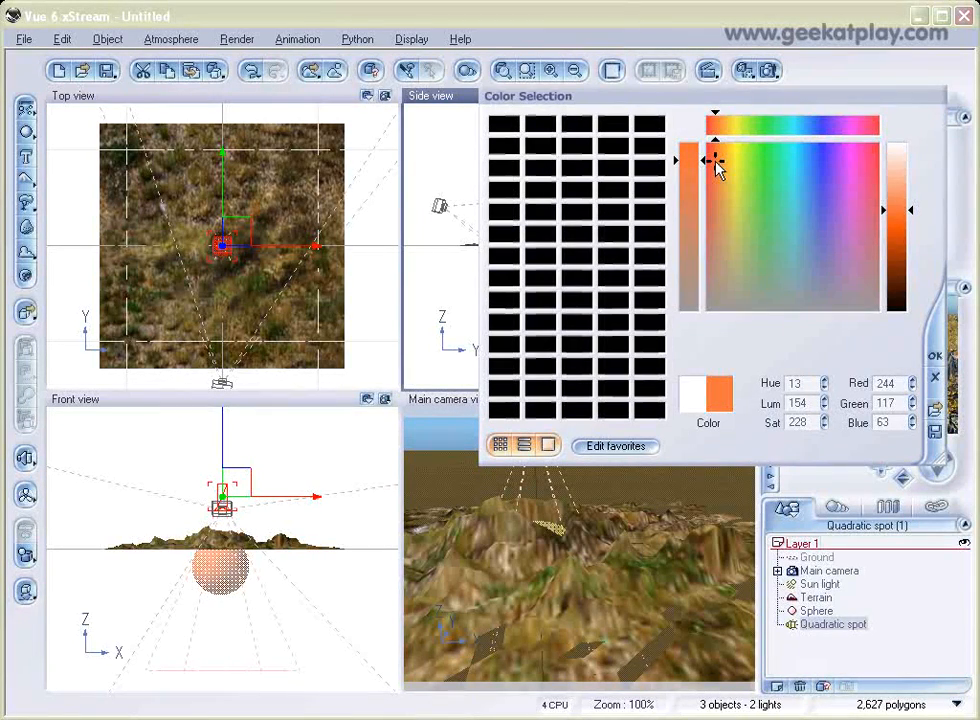
click(935, 358)
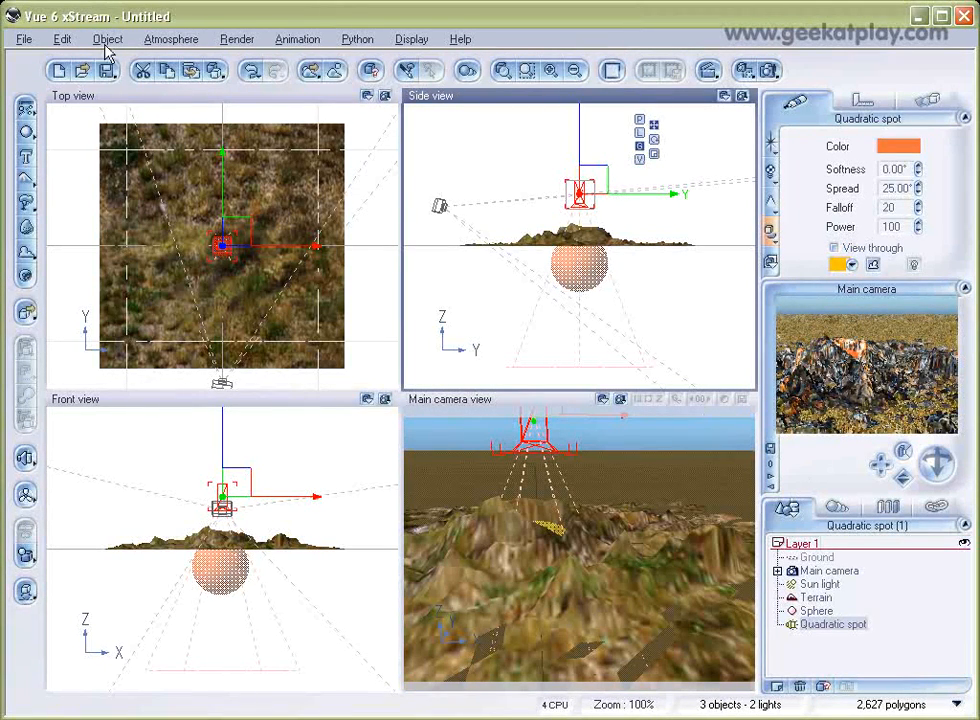
Step: Load the Summer In the City atmosphere from the Geekatplay collection into the scene
click(180, 42)
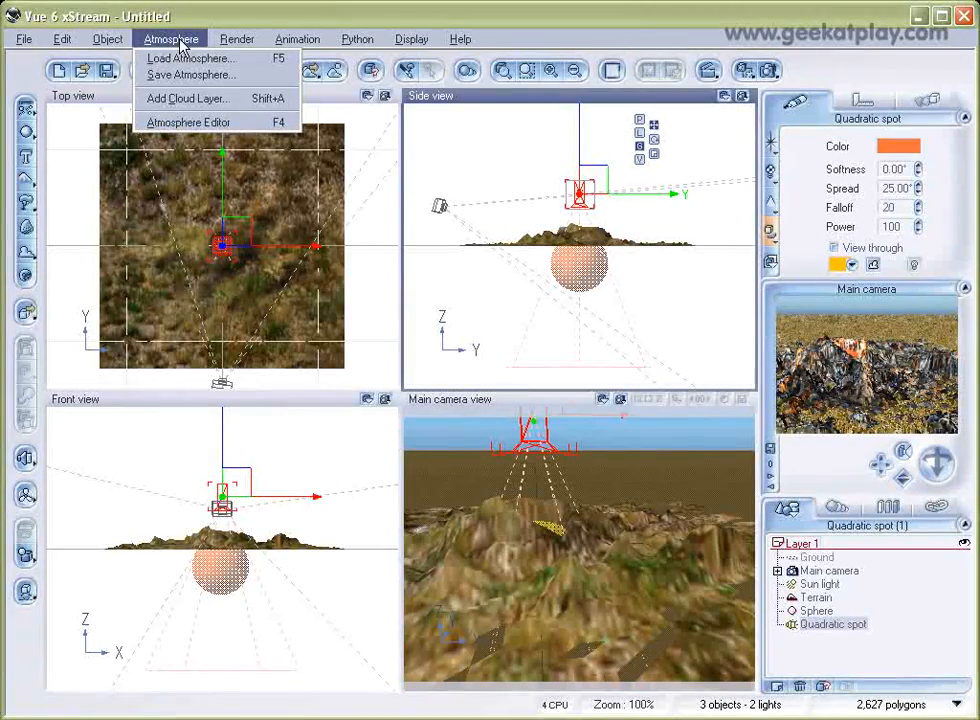
click(183, 60)
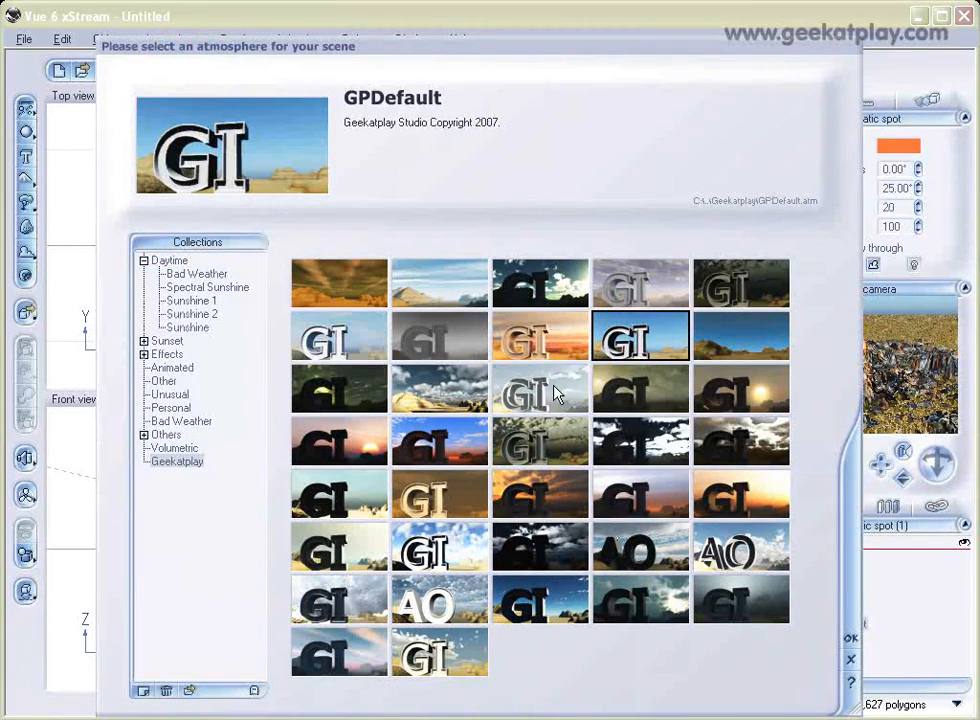
click(638, 387)
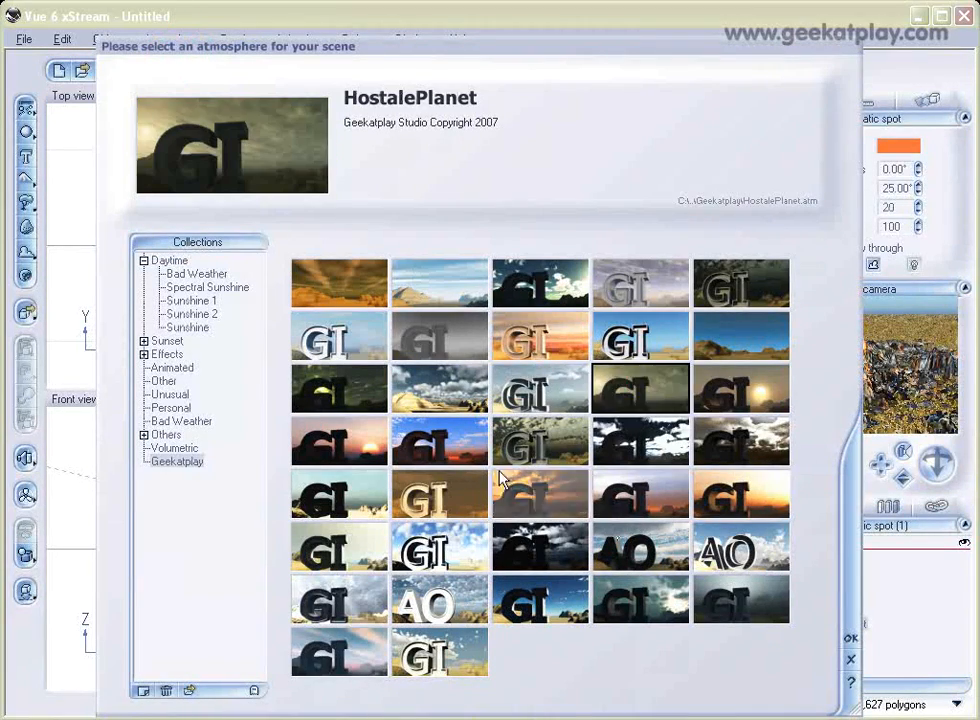
click(462, 495)
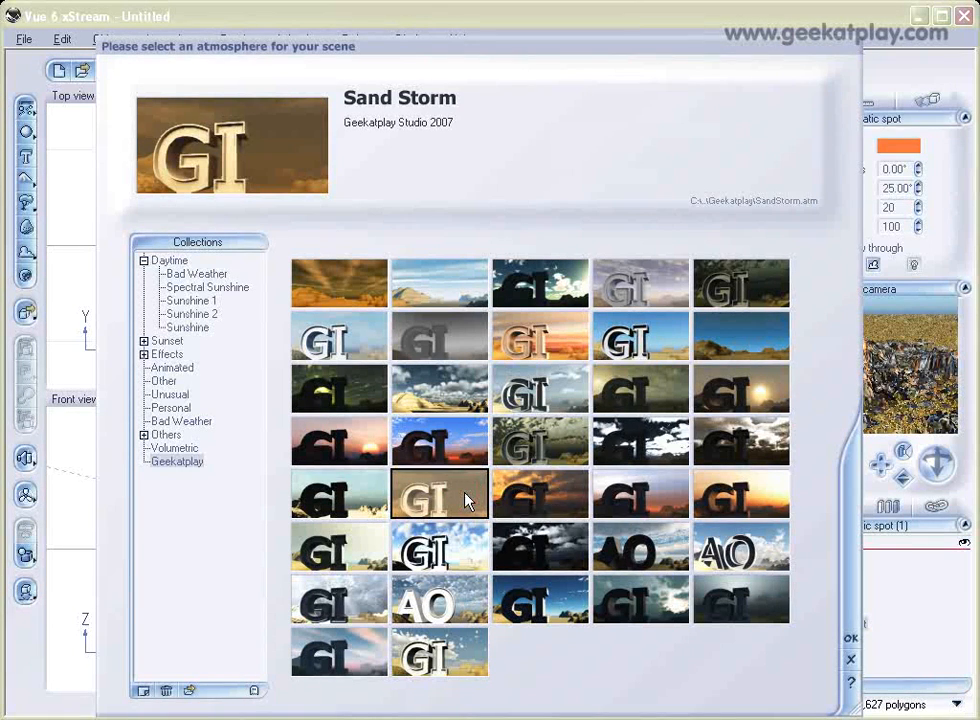
click(563, 556)
click(742, 545)
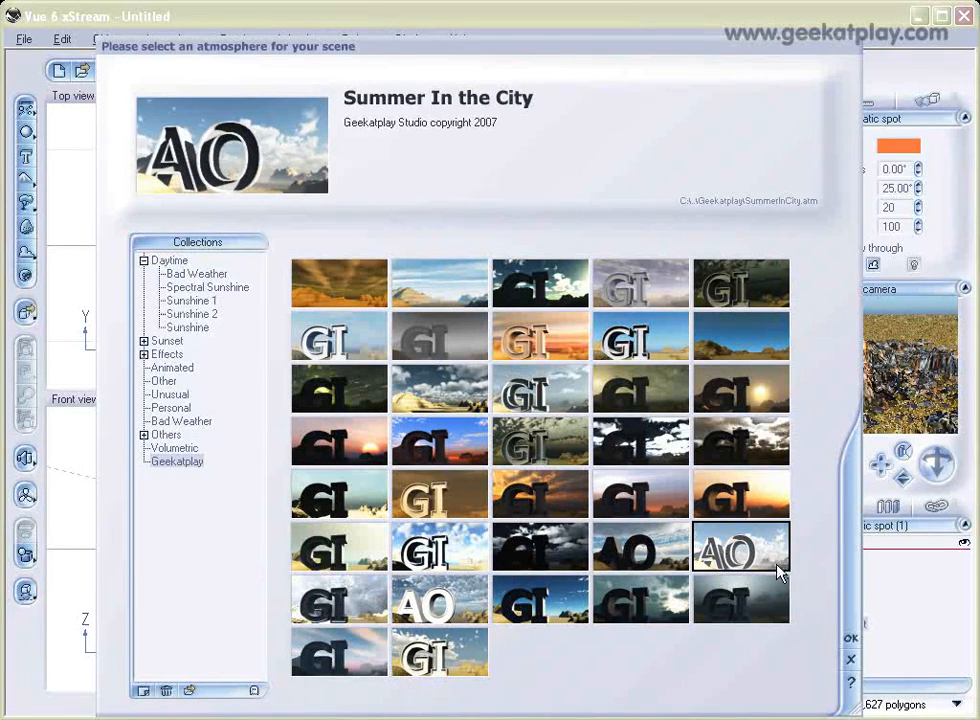
click(849, 640)
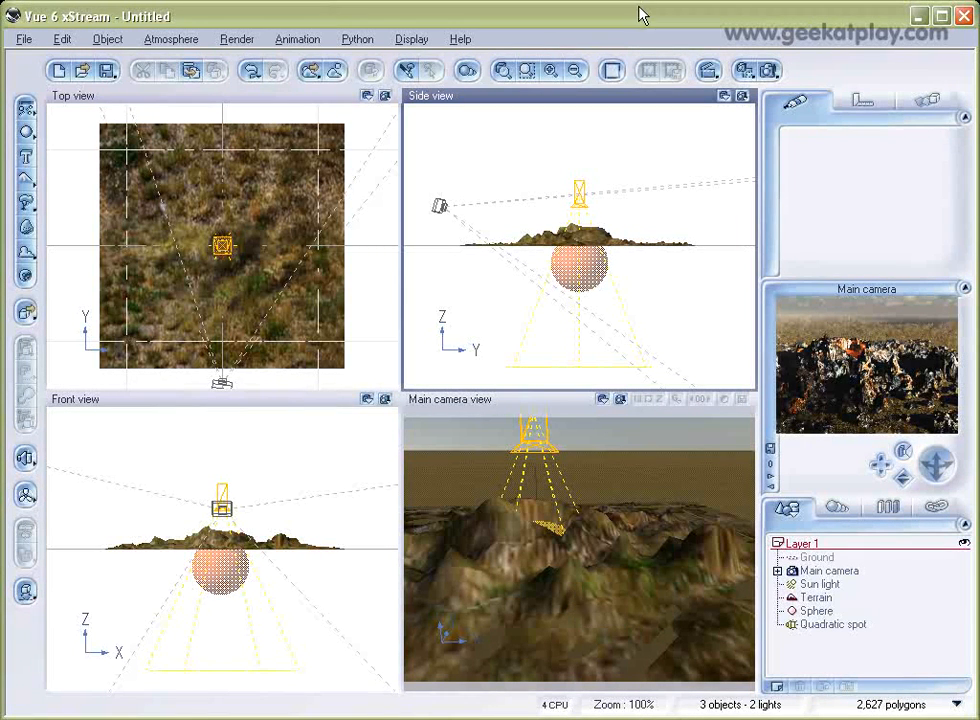
Step: Render a test in the main view, set the render destination to screen at 800x600, and render the scene again
click(768, 71)
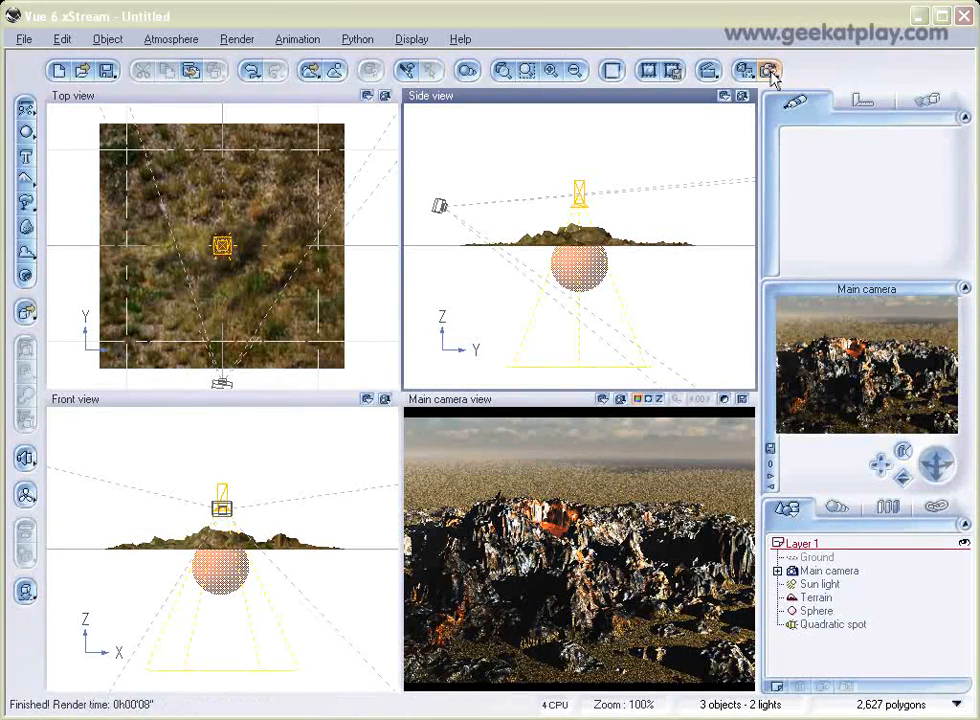
click(769, 71)
click(88, 283)
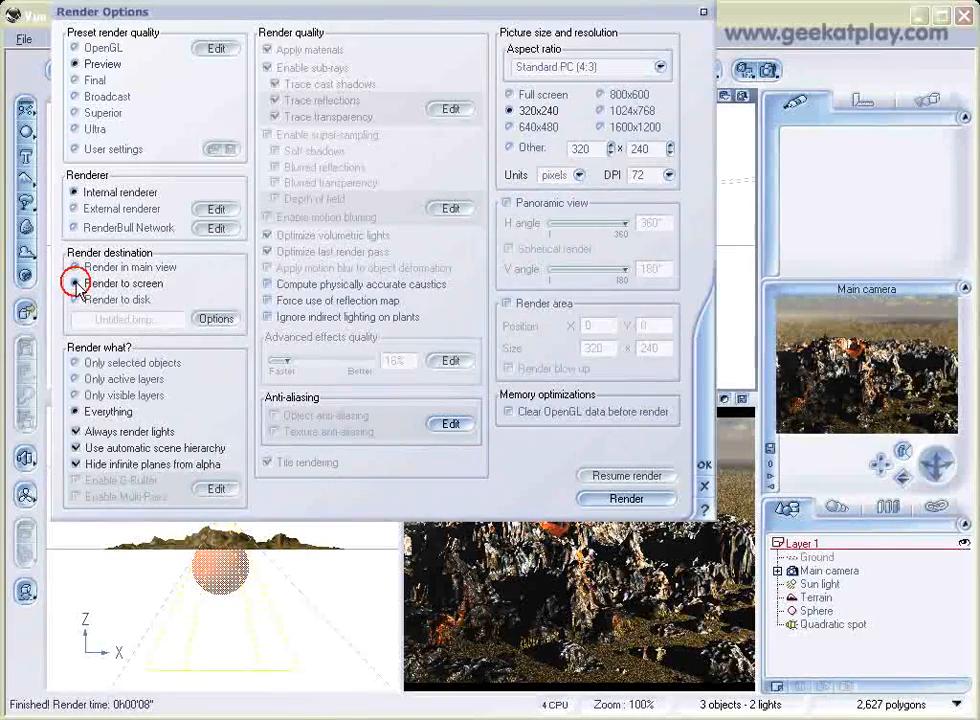
click(601, 95)
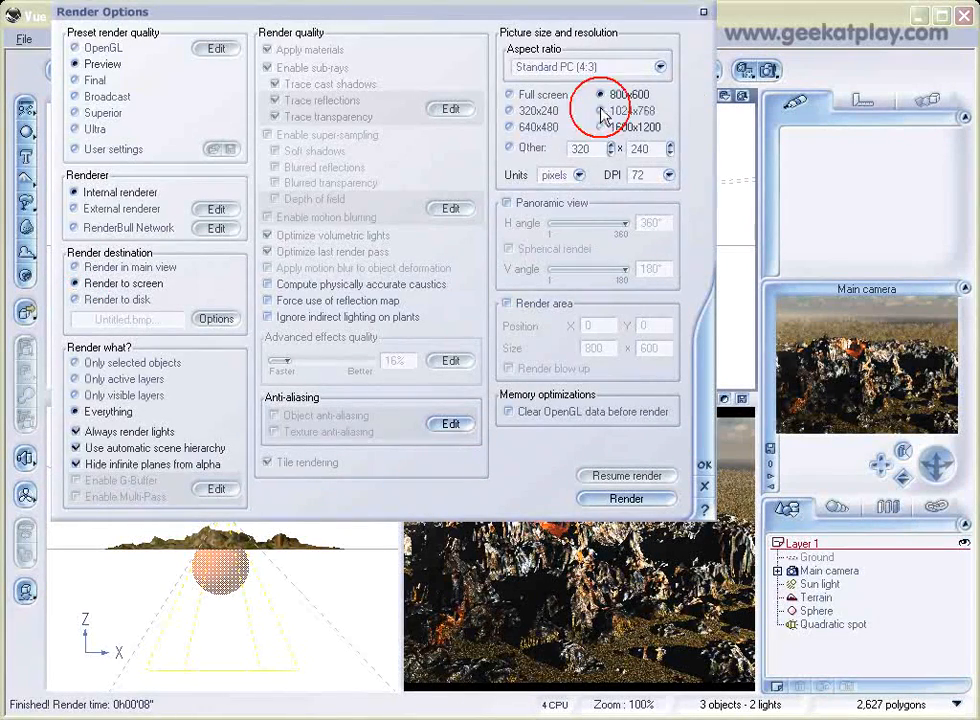
click(706, 465)
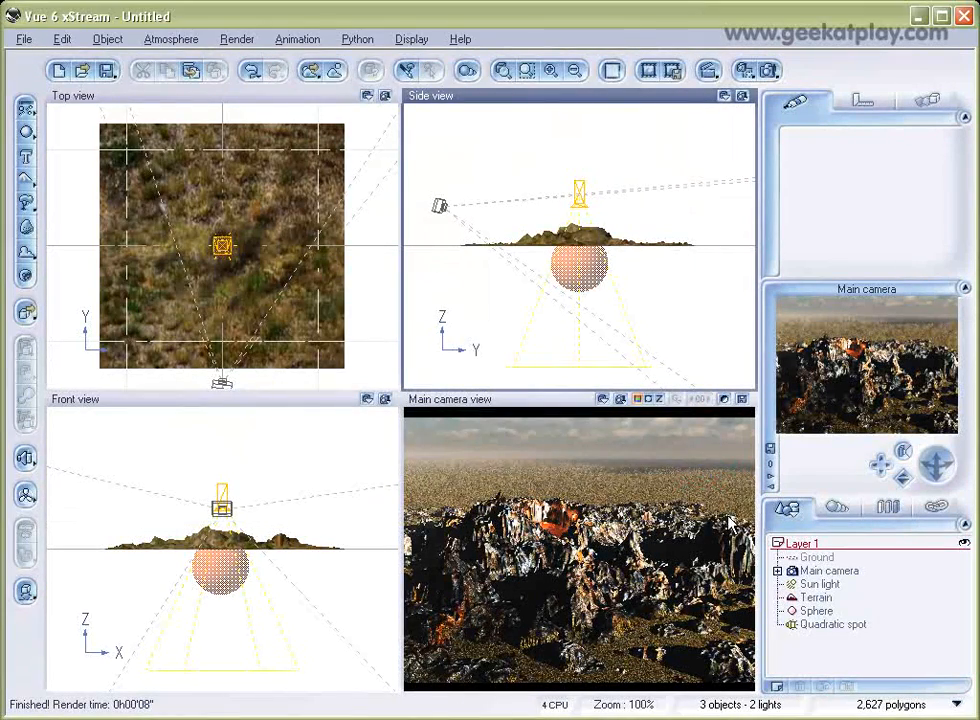
click(768, 70)
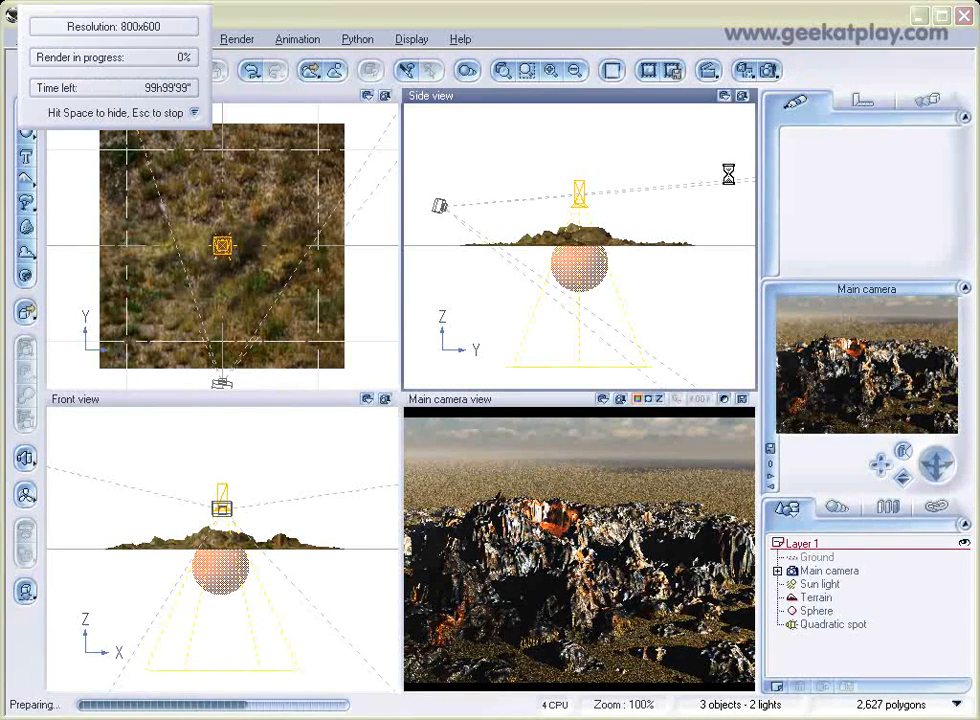